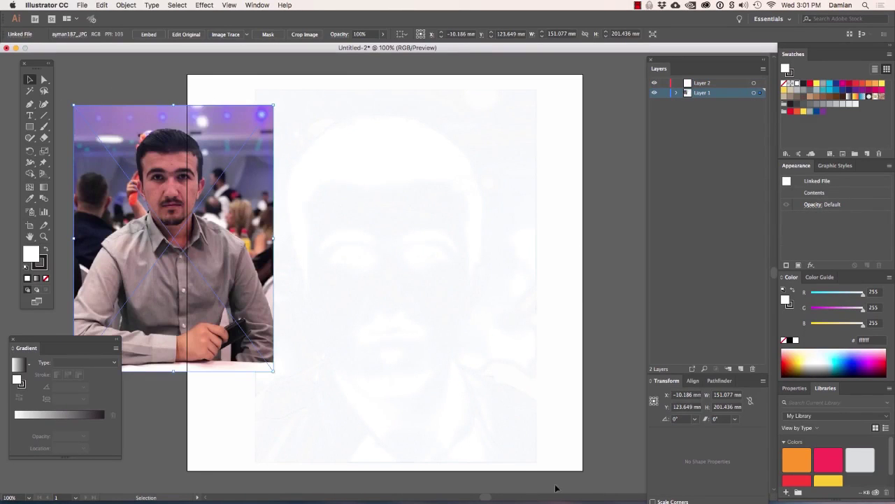
- Lock the photo layer (Layer 1) and target the empty Layer 2 for drawing
click(665, 92)
click(701, 82)
click(45, 277)
- Create a new Calligraphic brush for the Paintbrush with a 3 pt pressure-sensitive size
key(b)
click(255, 33)
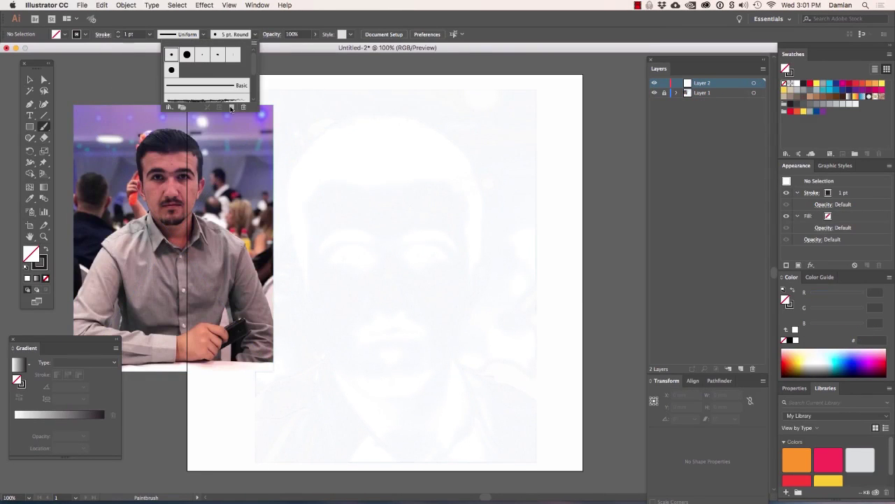
click(232, 106)
click(88, 155)
double_click(105, 195)
text(3)
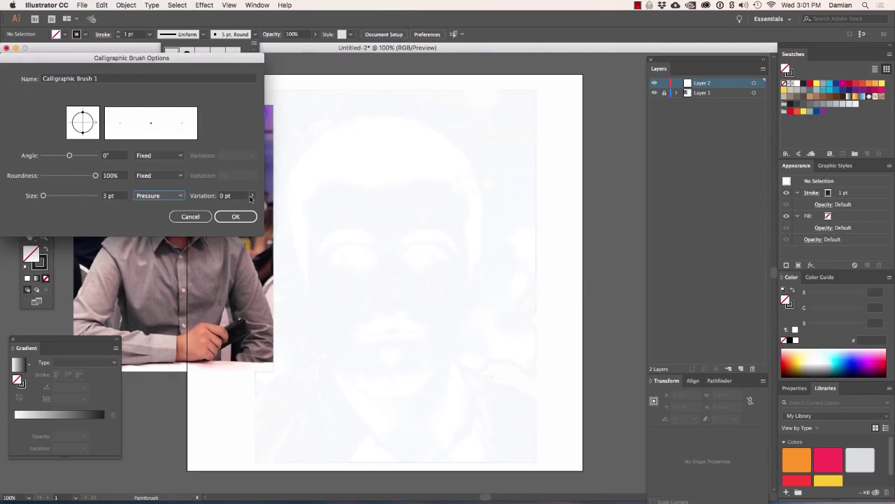
click(238, 217)
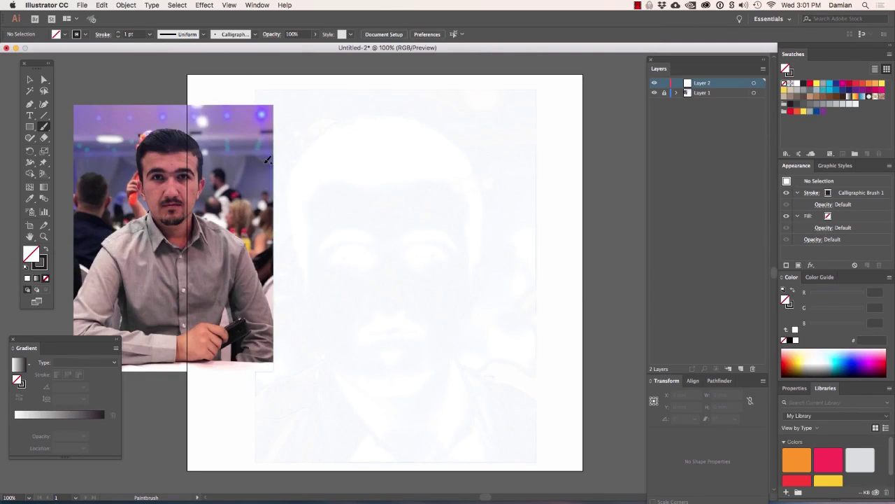
- Ink the left eye with its outline, iris, lid crease, cheek line and under-eye curve
key(ctrl+z)
scroll(392, 160, up, 3)
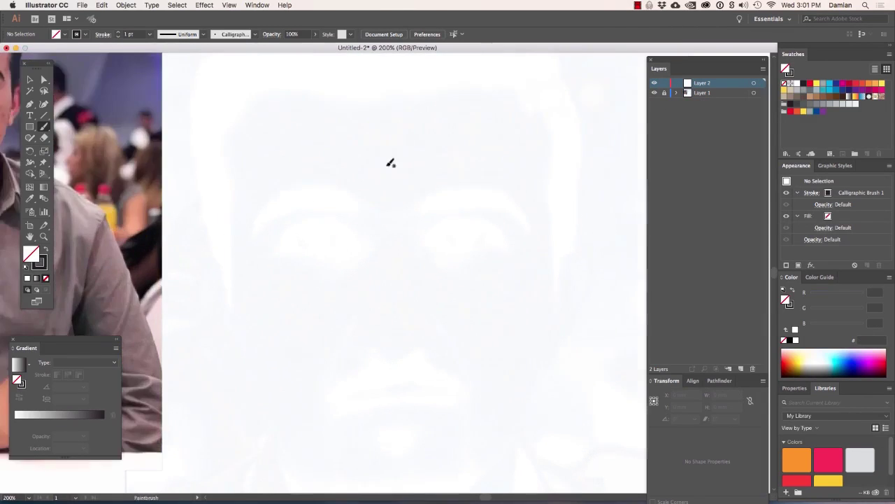
scroll(496, 300, left, 5)
scroll(378, 214, up, 2)
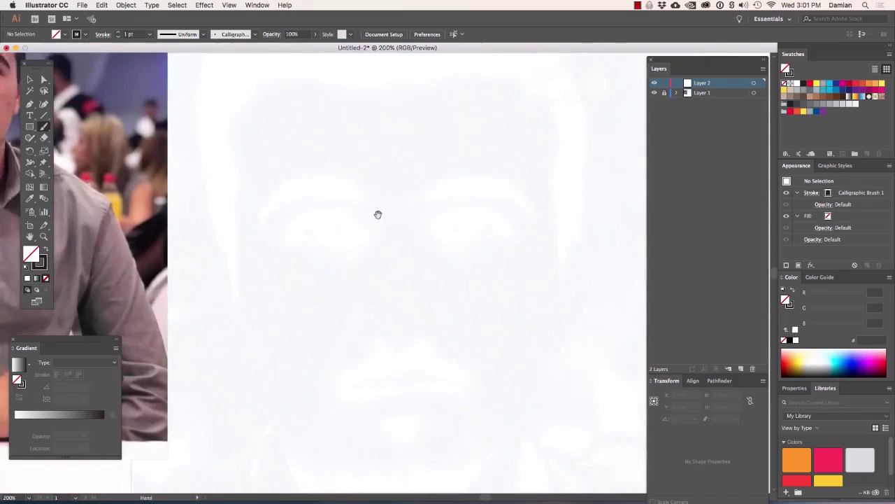
scroll(400, 212, up, 1)
drag(323, 181, 183, 199)
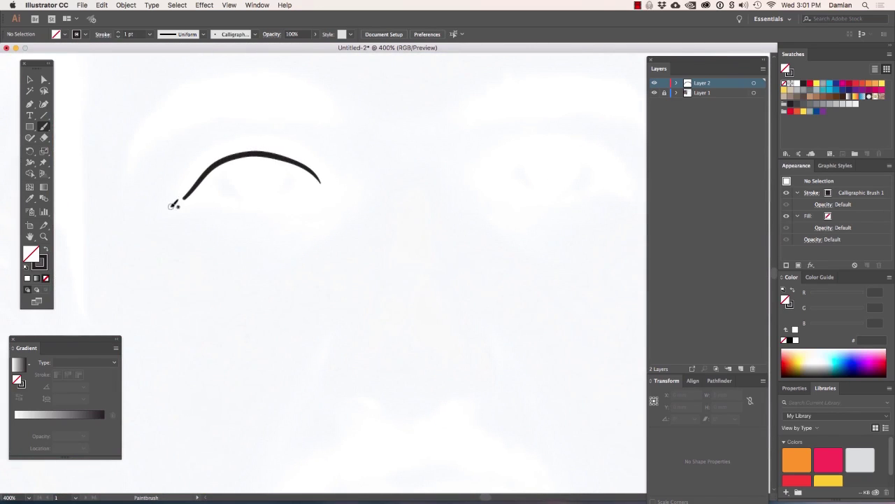
drag(320, 183, 183, 198)
drag(224, 162, 245, 195)
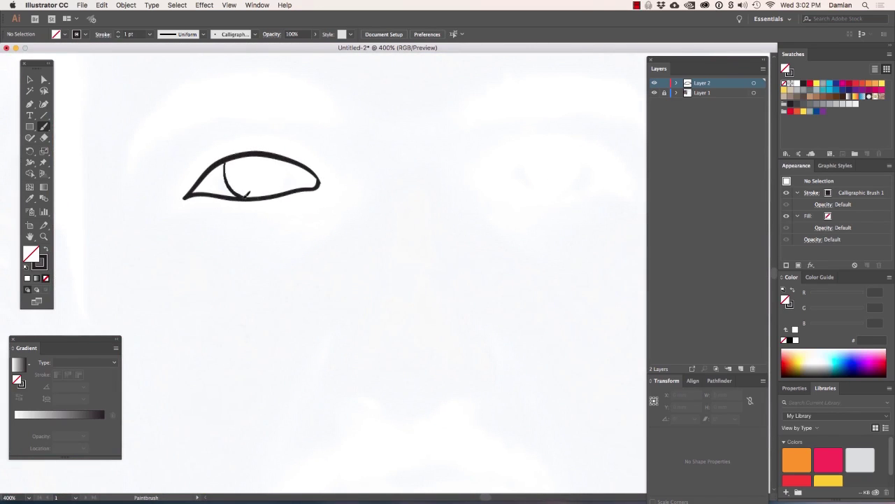
mouse_move(284, 161)
mouse_down()
mouse_move(283, 197)
mouse_move(314, 168)
mouse_move(170, 199)
mouse_up()
key(cmd+z)
drag(326, 170, 172, 191)
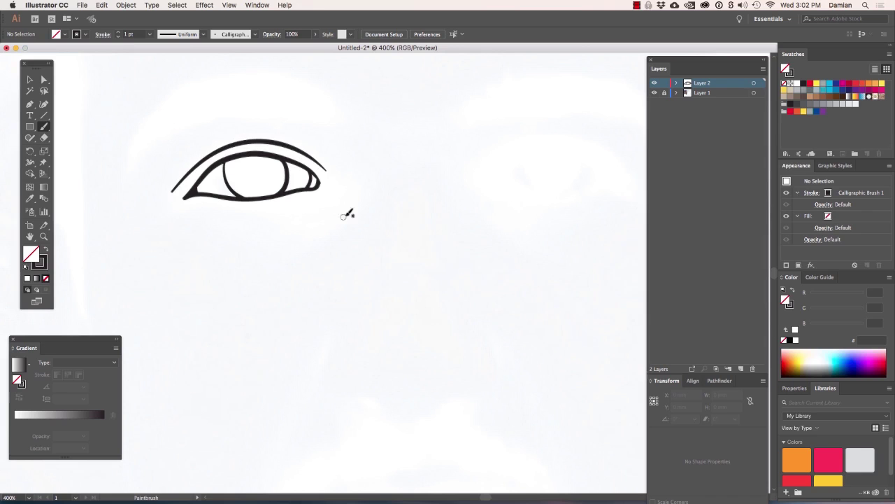
drag(322, 184, 276, 268)
mouse_move(308, 210)
mouse_down()
mouse_move(196, 218)
mouse_move(452, 305)
mouse_up()
- Ink the right eye with its outline, iris, lid crease and under-eye lines
key(super+minus)
drag(577, 324, 274, 266)
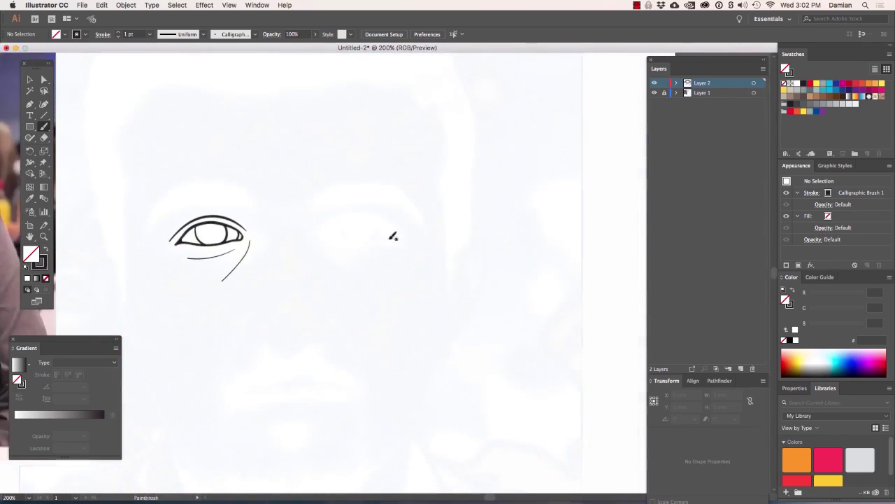
key(super+plus)
mouse_move(342, 214)
mouse_down()
mouse_move(374, 196)
mouse_move(489, 218)
mouse_up()
key(super+z)
drag(347, 216, 463, 202)
drag(348, 217, 482, 221)
drag(385, 194, 413, 235)
drag(437, 190, 414, 235)
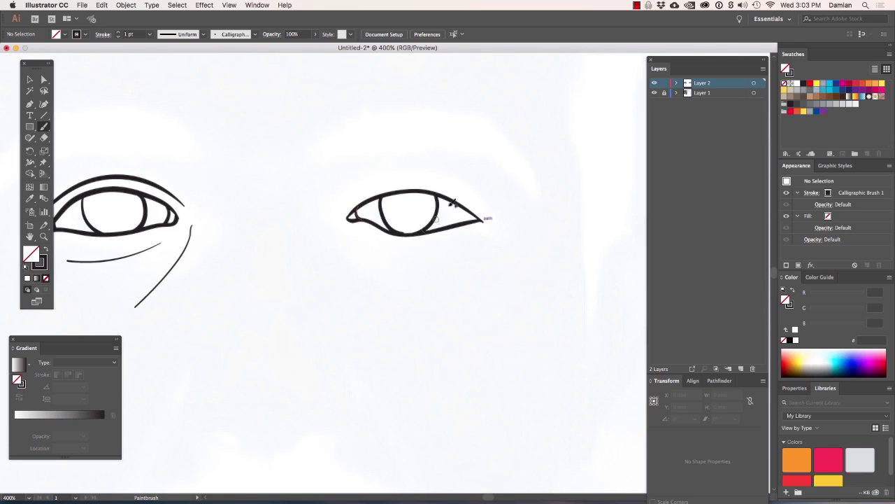
drag(329, 222, 411, 305)
drag(356, 232, 421, 276)
drag(331, 209, 508, 224)
scroll(523, 224, down, 3)
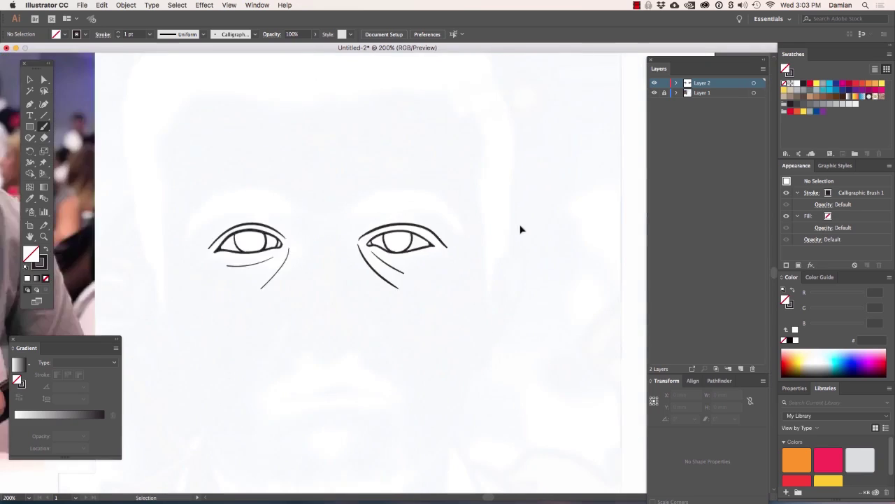
- Paint the left eyebrow shape and add sketchy hair strokes along its edges
scroll(520, 230, down, 2)
drag(530, 334, 371, 300)
scroll(372, 300, up, 5)
drag(319, 251, 440, 309)
mouse_move(149, 226)
mouse_down()
mouse_move(256, 178)
mouse_move(294, 135)
mouse_move(142, 232)
mouse_up()
mouse_move(209, 185)
mouse_down()
mouse_move(137, 238)
mouse_move(154, 191)
mouse_move(183, 171)
mouse_move(179, 165)
mouse_move(273, 131)
mouse_move(311, 133)
mouse_move(351, 155)
mouse_move(371, 192)
mouse_up()
mouse_move(360, 159)
mouse_down()
mouse_move(377, 190)
mouse_move(406, 180)
mouse_up()
mouse_move(157, 221)
mouse_down()
mouse_move(200, 190)
mouse_move(257, 182)
mouse_up()
drag(316, 188, 370, 191)
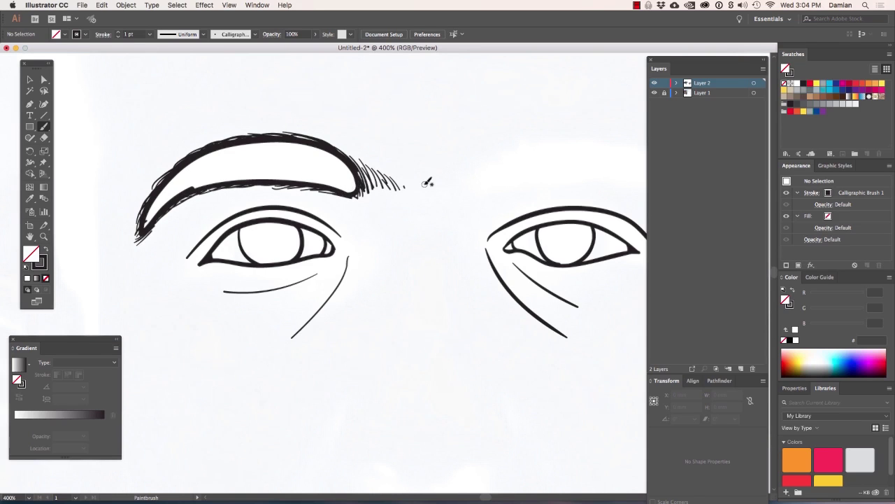
- Paint the right eyebrow with its tail and hair strokes along its edges
scroll(490, 189, right, 5)
mouse_move(546, 208)
mouse_down()
mouse_move(416, 160)
mouse_move(428, 130)
mouse_move(548, 208)
mouse_up()
drag(544, 175, 549, 208)
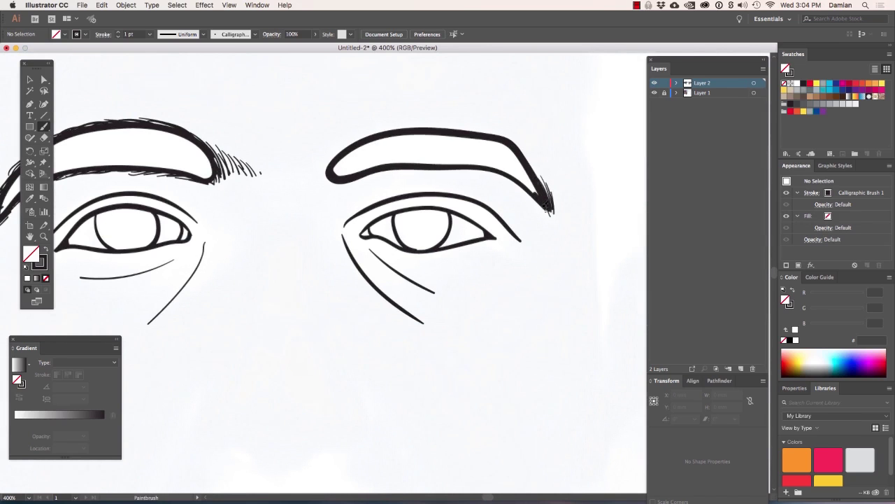
mouse_move(521, 171)
mouse_down()
mouse_move(540, 201)
mouse_move(530, 191)
mouse_up()
drag(486, 170, 512, 179)
drag(455, 165, 481, 172)
mouse_move(413, 166)
mouse_down()
mouse_move(311, 183)
mouse_move(277, 176)
mouse_up()
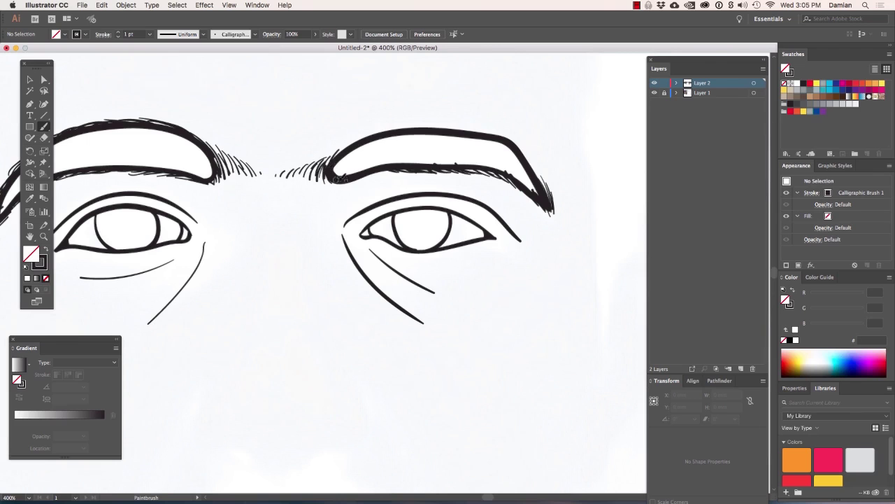
mouse_move(341, 150)
mouse_down()
mouse_move(400, 132)
mouse_move(488, 130)
mouse_up()
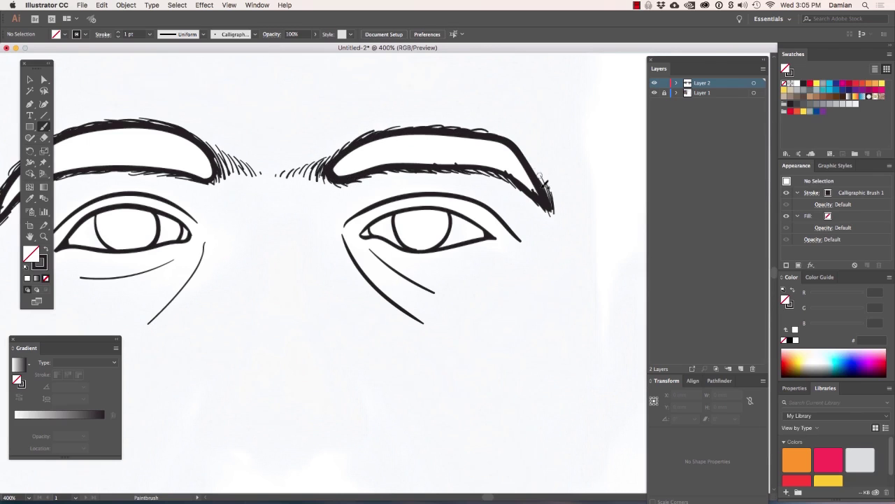
drag(539, 167, 495, 130)
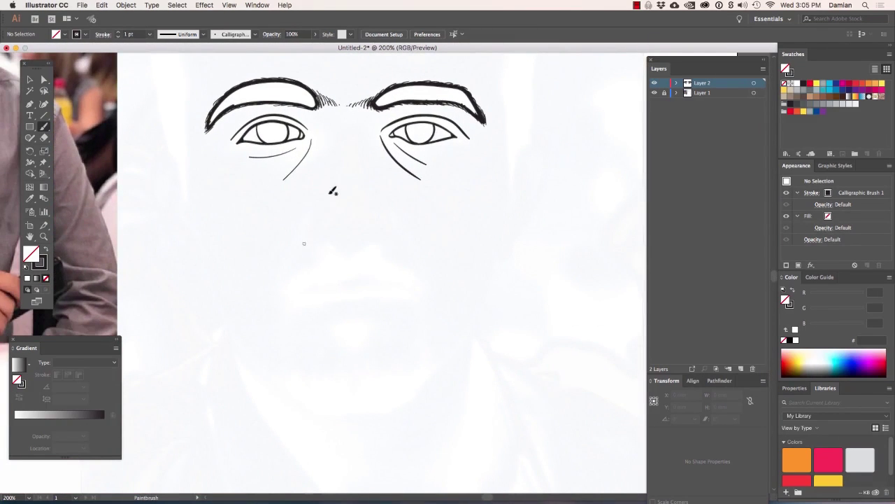
- Draw the curved nose bottom and both nostril curves, redrawing the right nostril cleanly
key(cmd+z)
drag(310, 216, 327, 249)
drag(389, 211, 362, 256)
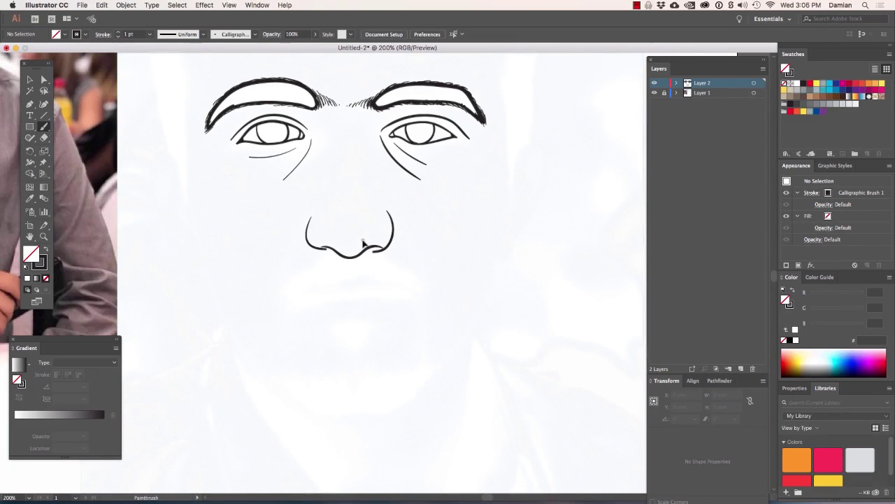
key(cmd+equal)
key(cmd+equal)
key(cmd+equal)
drag(342, 205, 345, 207)
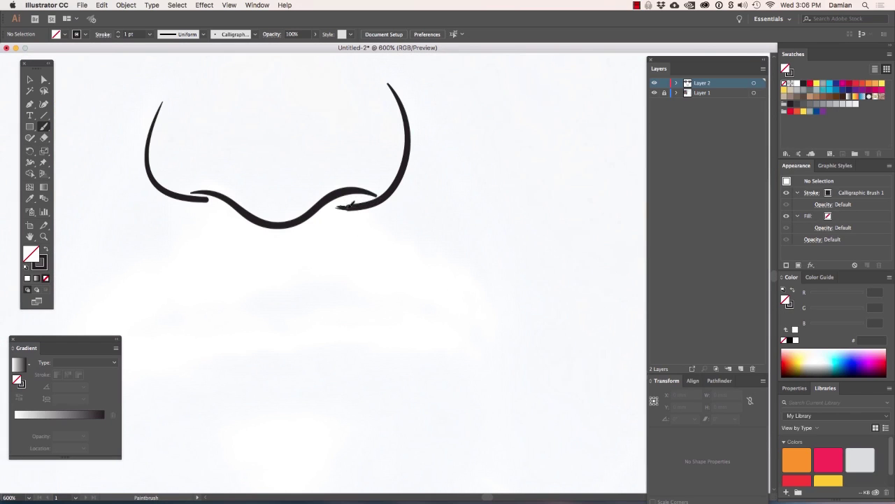
key(super+z)
mouse_move(389, 84)
mouse_down()
mouse_move(410, 160)
mouse_move(378, 210)
mouse_up()
key(super+minus)
- Add long cheek lines descending on both sides of the nose
key(super+minus)
drag(228, 294, 273, 187)
drag(399, 188, 446, 283)
key(super+minus)
key(super+minus)
key(super+minus)
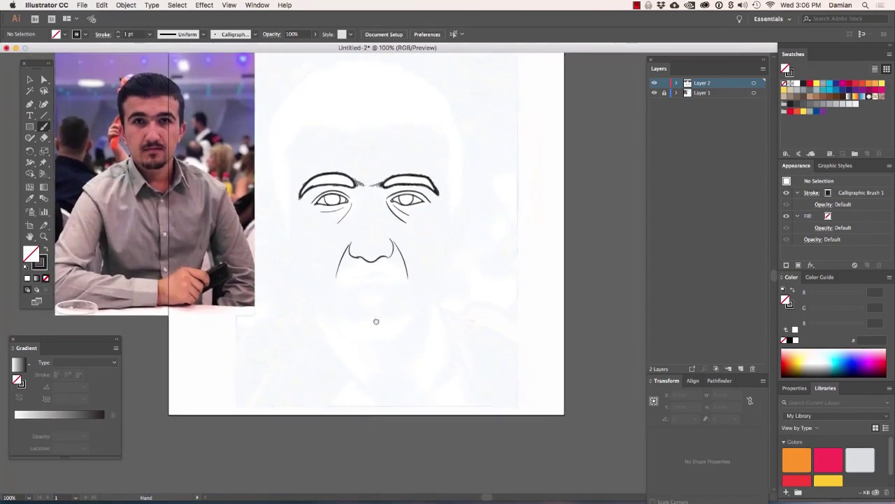
- Draw the upper lip outline, the line between the lips and a lower-lip curve
key(super+plus)
key(super+plus)
key(super+plus)
drag(308, 293, 358, 289)
drag(253, 303, 315, 293)
key(super+z)
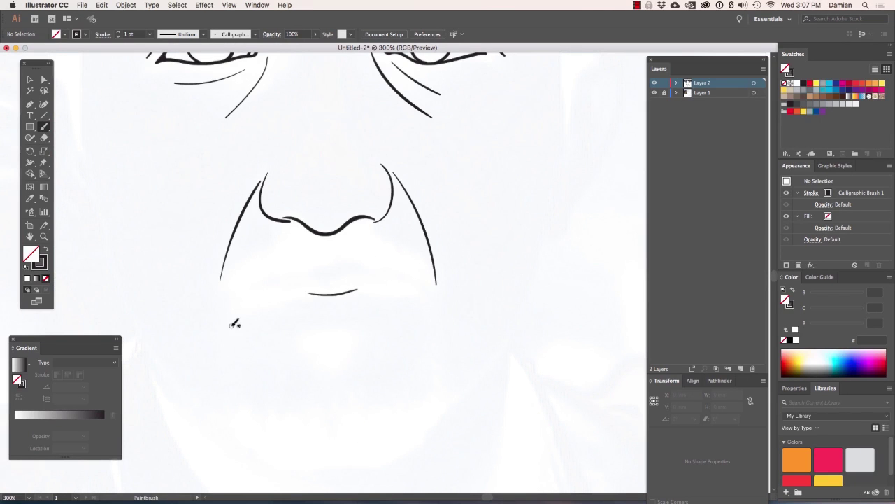
mouse_move(243, 307)
mouse_down()
mouse_move(340, 291)
mouse_move(430, 298)
mouse_up()
mouse_move(284, 282)
mouse_down()
mouse_move(392, 277)
mouse_move(434, 287)
mouse_up()
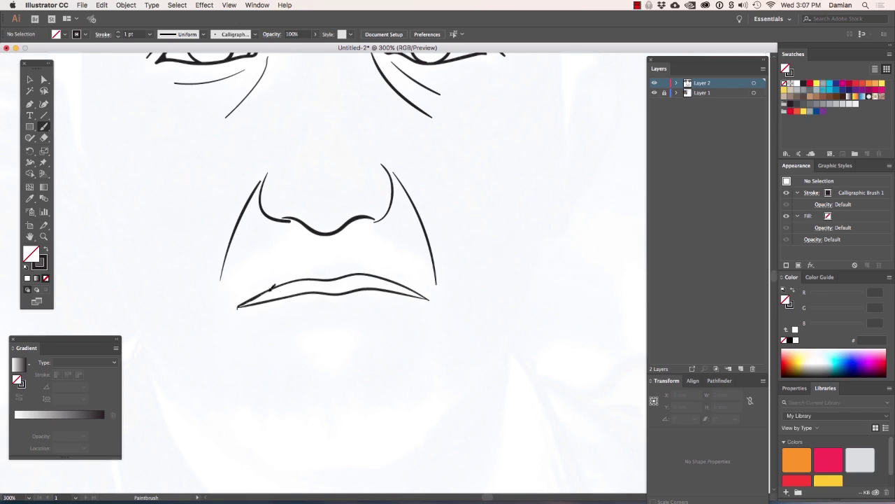
mouse_move(245, 307)
mouse_down()
mouse_move(380, 320)
mouse_move(429, 297)
mouse_move(323, 330)
mouse_up()
drag(264, 317, 242, 308)
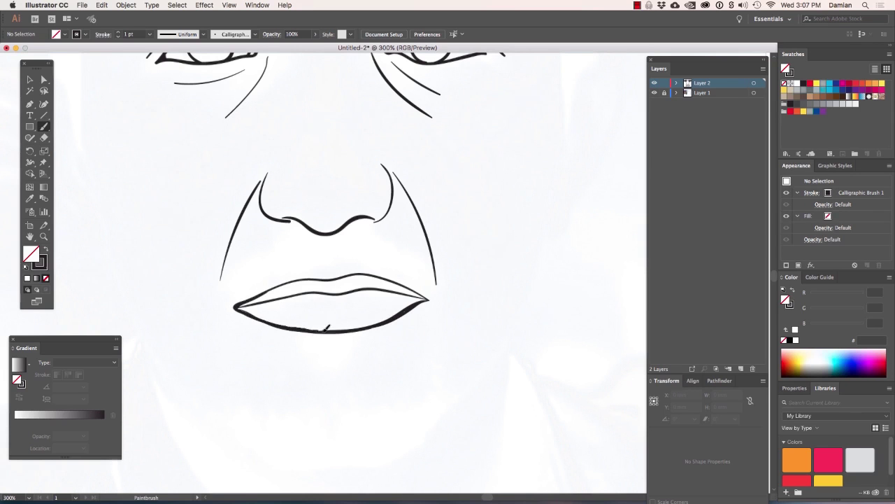
- Select and delete the unsatisfactory lower-lip outline
key(super+minus)
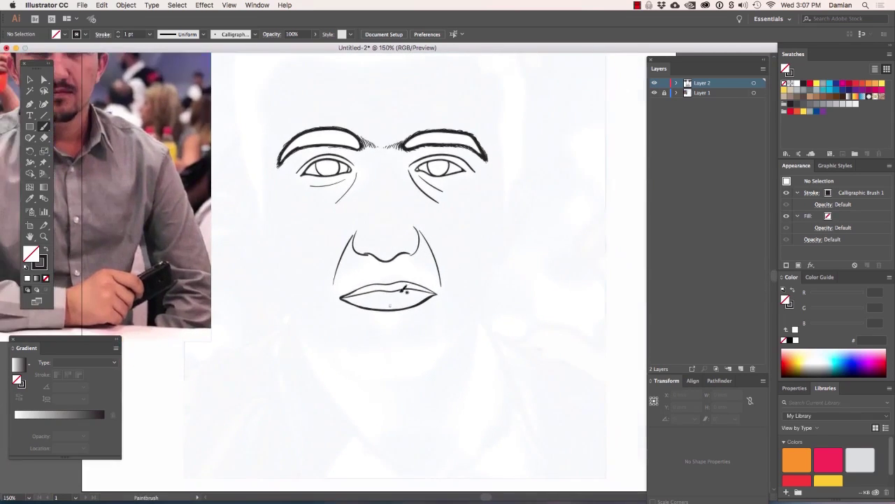
super+click(428, 300)
key(Delete)
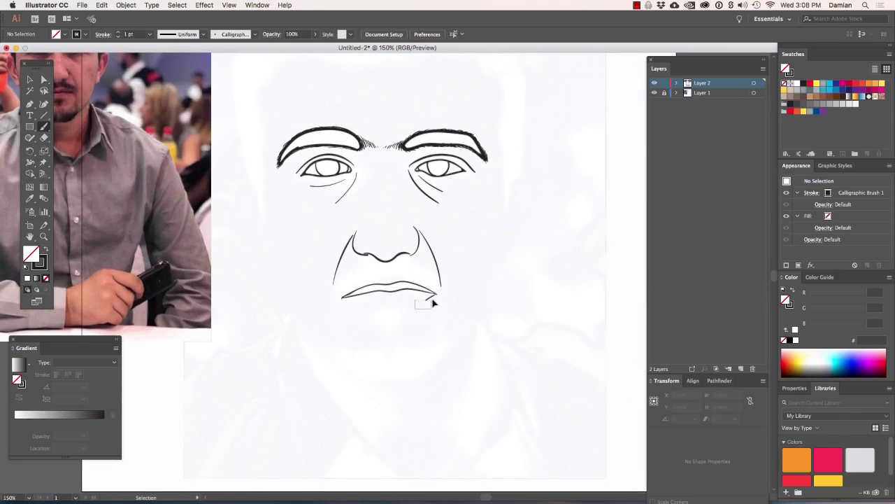
key(super+plus)
key(super+plus)
key(super+plus)
- Redraw the lower lip's bottom and paint a solid black triangular goatee with hairy edges
drag(270, 338, 526, 327)
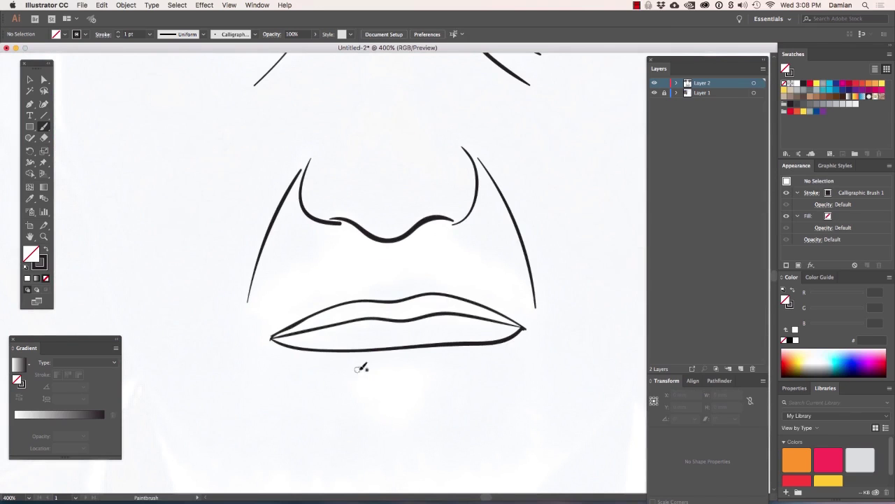
drag(358, 371, 389, 364)
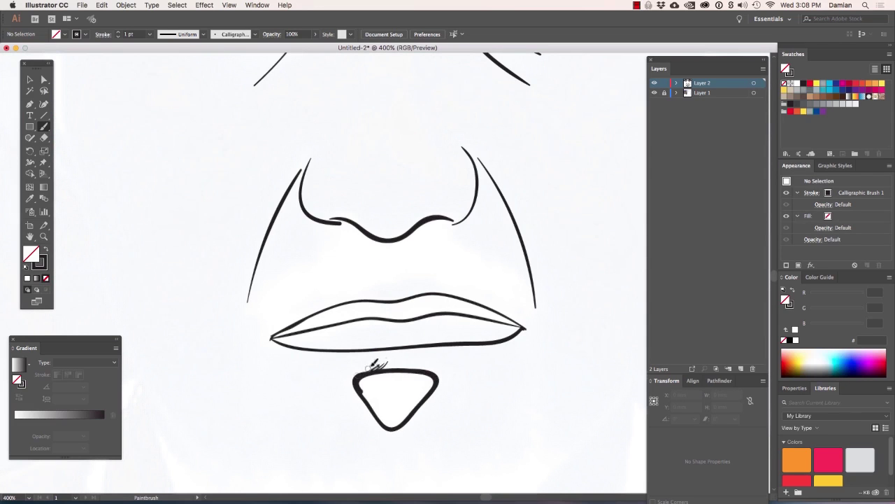
drag(404, 367, 439, 373)
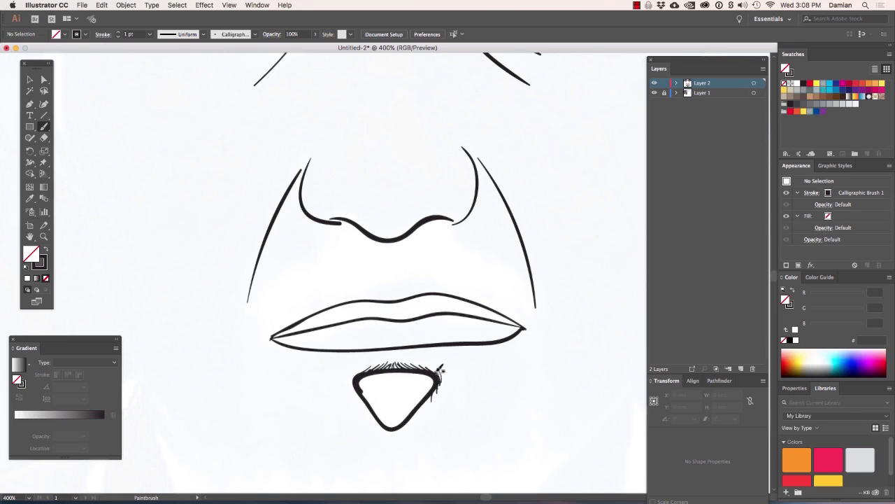
drag(364, 365, 350, 385)
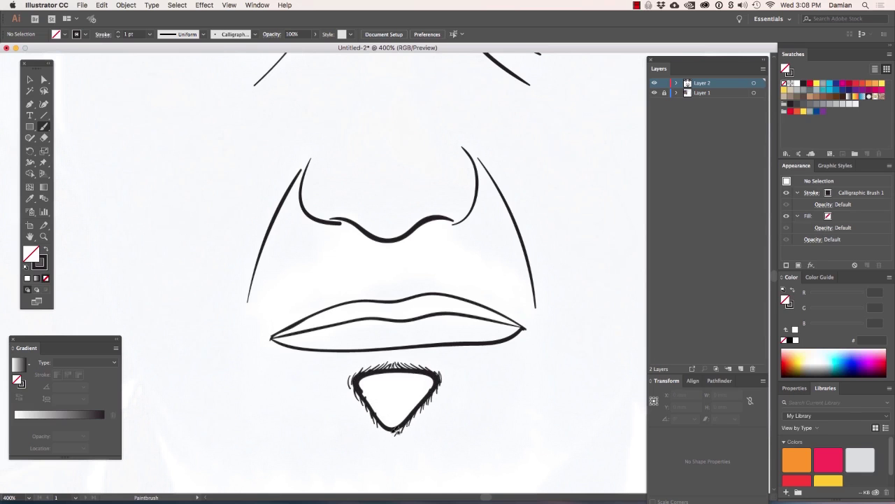
mouse_move(363, 374)
mouse_down()
mouse_move(389, 412)
mouse_move(433, 382)
mouse_move(364, 372)
mouse_up()
mouse_move(424, 382)
mouse_down()
mouse_move(384, 413)
mouse_move(420, 381)
mouse_move(413, 402)
mouse_move(420, 378)
mouse_move(377, 384)
mouse_up()
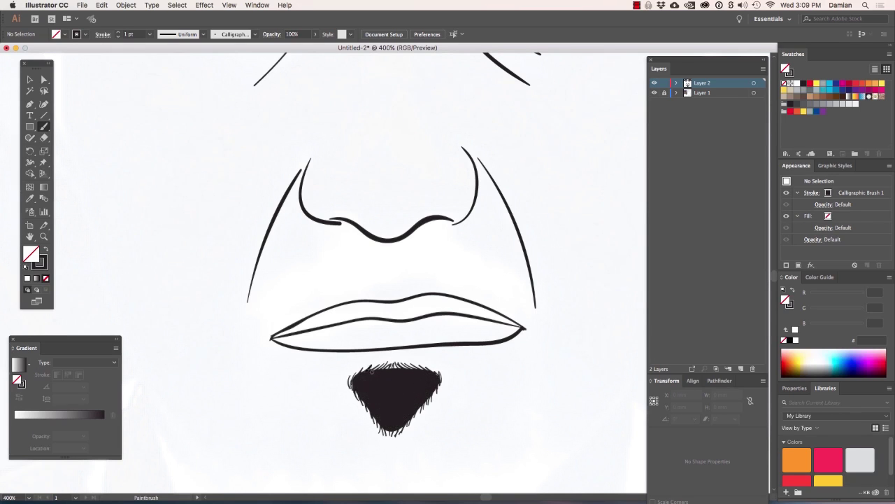
drag(441, 383, 439, 399)
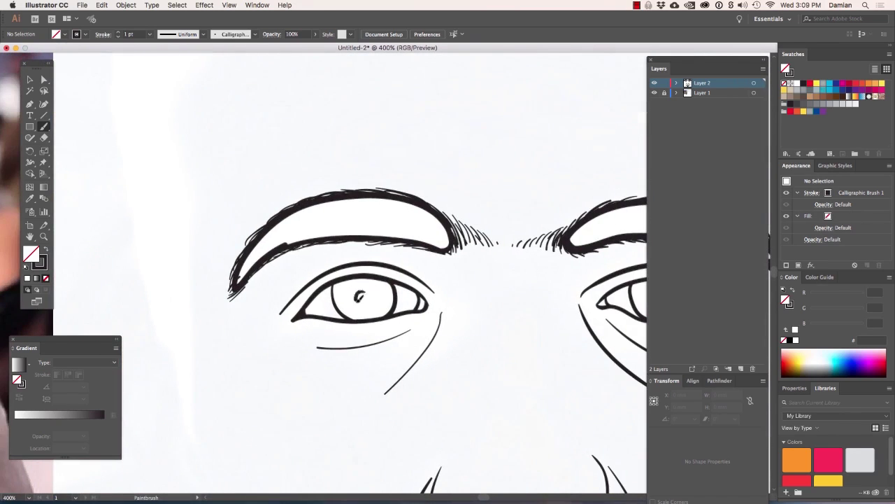
- Fill the left pupil and both eyebrows solid black with thick strokes
drag(358, 293, 369, 293)
drag(240, 271, 382, 199)
mouse_move(242, 278)
mouse_down()
mouse_move(285, 223)
mouse_move(350, 227)
mouse_move(280, 241)
mouse_move(427, 225)
mouse_move(312, 220)
mouse_move(308, 237)
mouse_move(289, 230)
mouse_up()
mouse_move(388, 224)
mouse_down()
mouse_move(434, 210)
mouse_move(442, 242)
mouse_move(437, 229)
mouse_up()
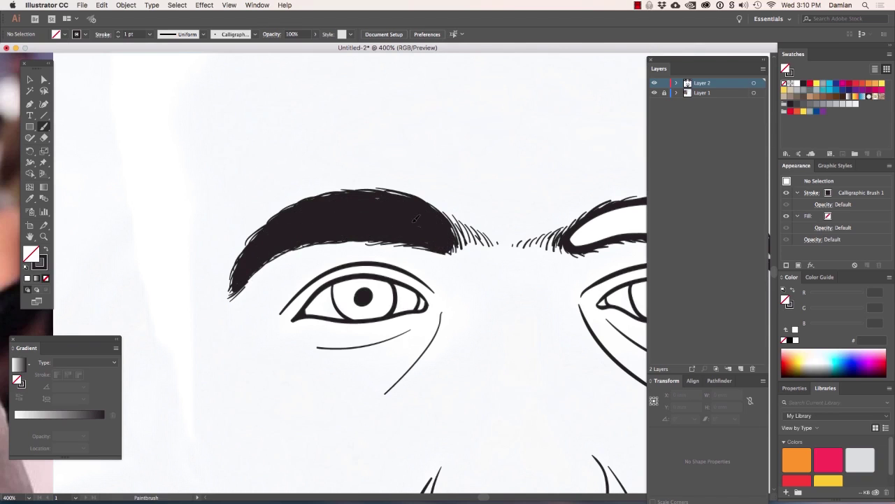
mouse_move(560, 243)
mouse_down()
mouse_move(327, 235)
mouse_move(397, 199)
mouse_move(509, 207)
mouse_up()
drag(343, 235, 412, 207)
mouse_move(504, 209)
mouse_down()
mouse_move(343, 235)
mouse_move(452, 220)
mouse_move(518, 231)
mouse_move(540, 253)
mouse_move(502, 218)
mouse_up()
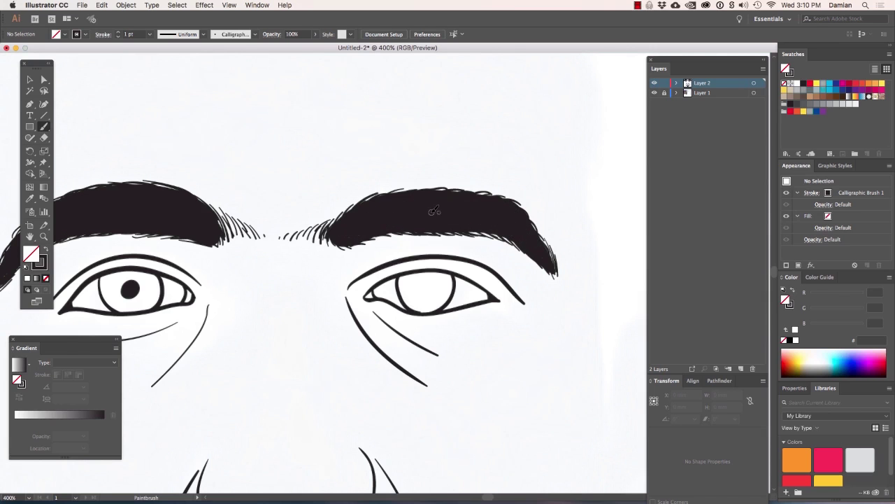
- Outline the left ear with its outer edge and inner fold
scroll(434, 210, down, 5)
scroll(429, 215, up, 5)
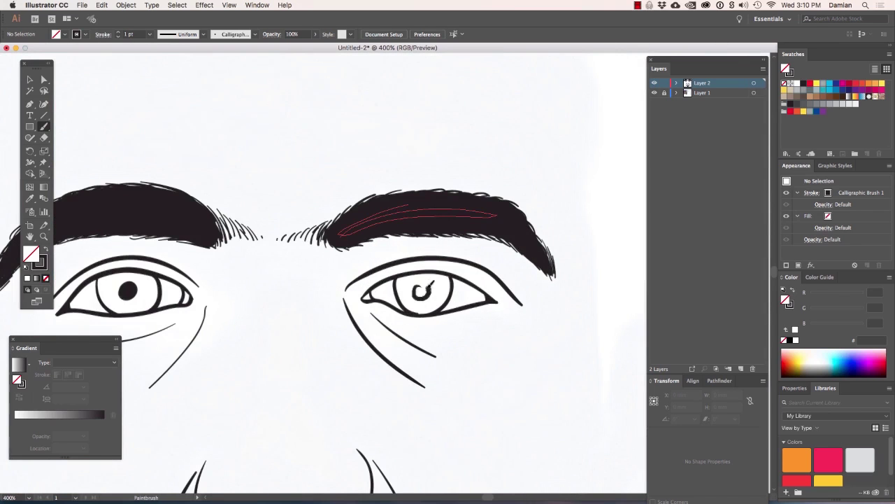
key(ctrl+minus)
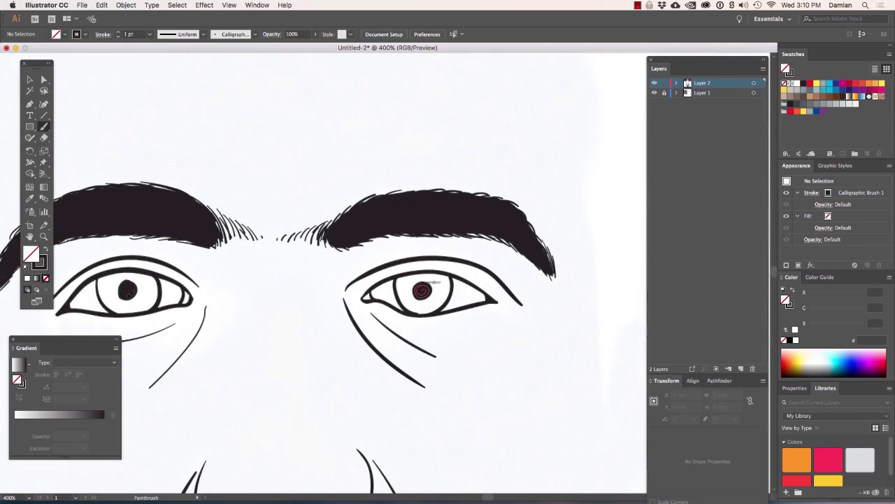
key(ctrl+minus)
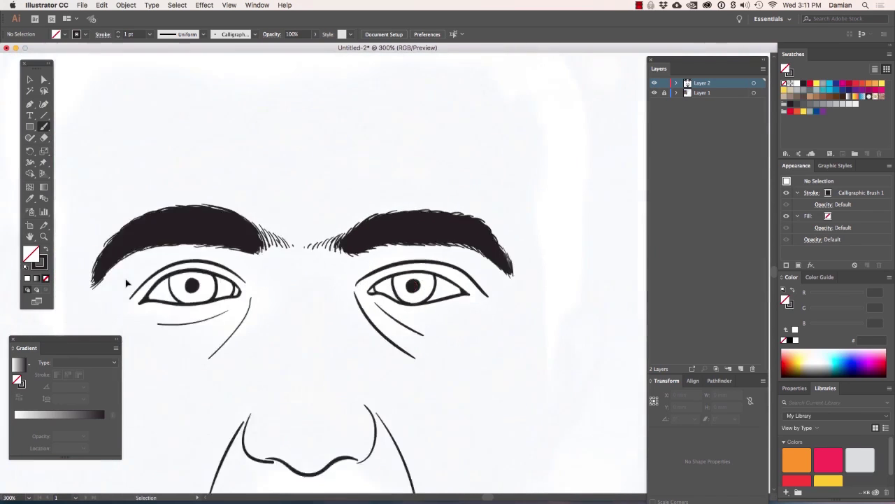
key(ctrl+minus)
key(ctrl+minus)
key(ctrl+minus)
key(ctrl+plus)
key(ctrl+plus)
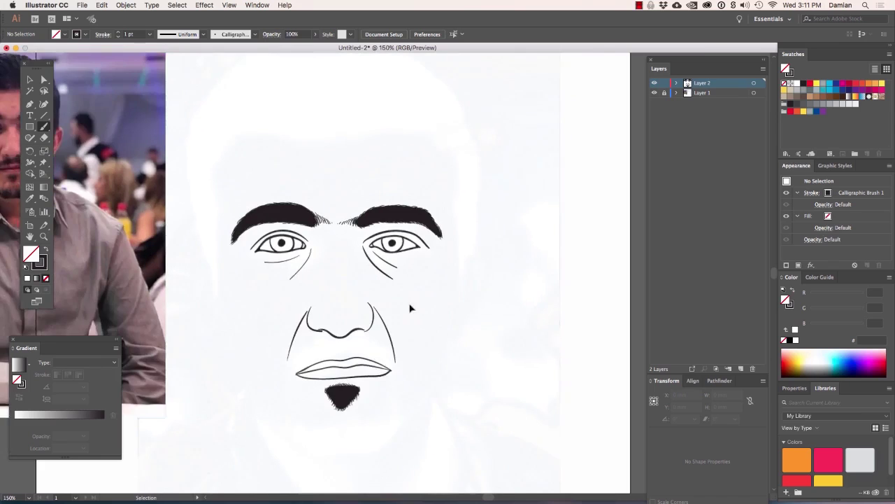
key(ctrl+plus)
drag(131, 270, 168, 366)
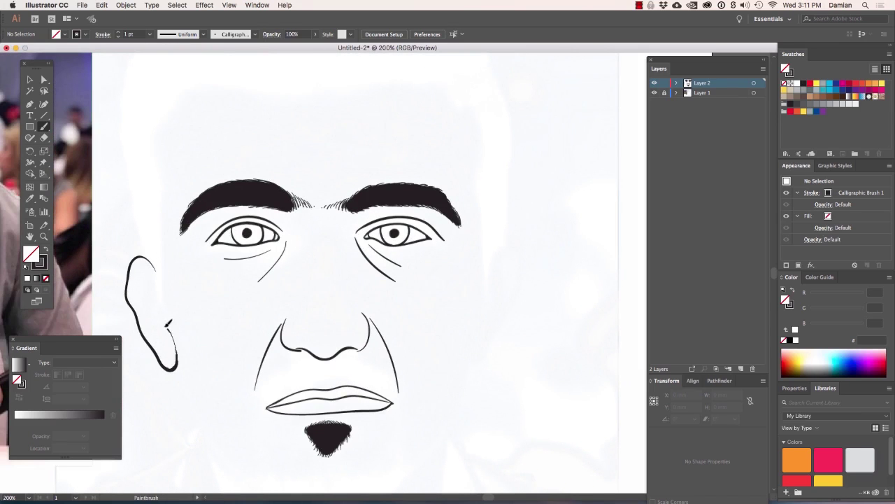
drag(168, 323, 151, 262)
drag(163, 346, 137, 262)
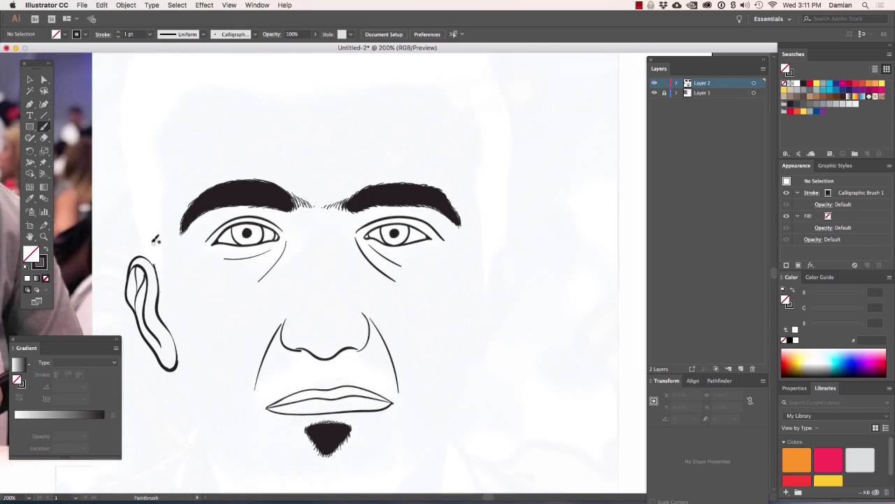
- Draw the head's left side up to the top and the left jaw line
drag(168, 317, 187, 92)
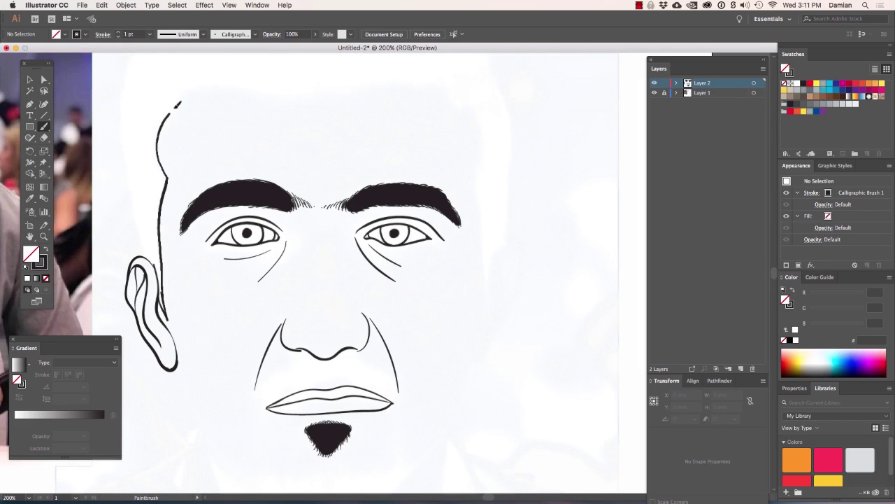
drag(139, 222, 143, 249)
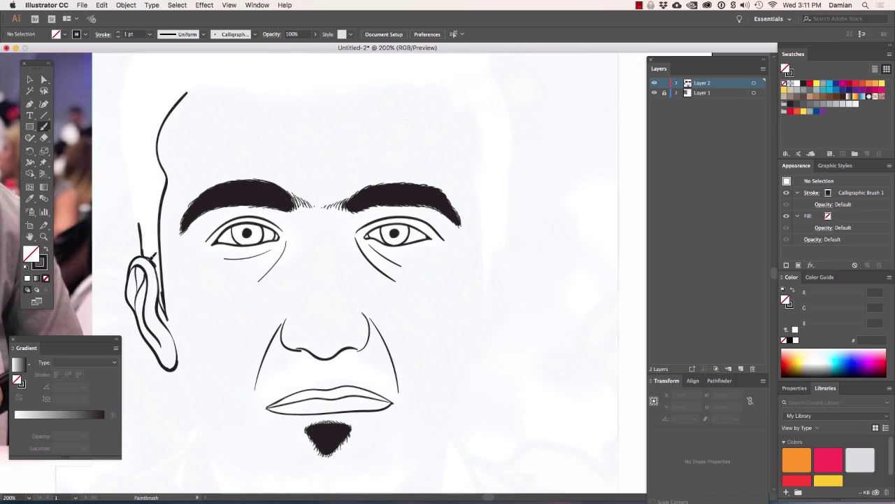
drag(141, 215, 129, 56)
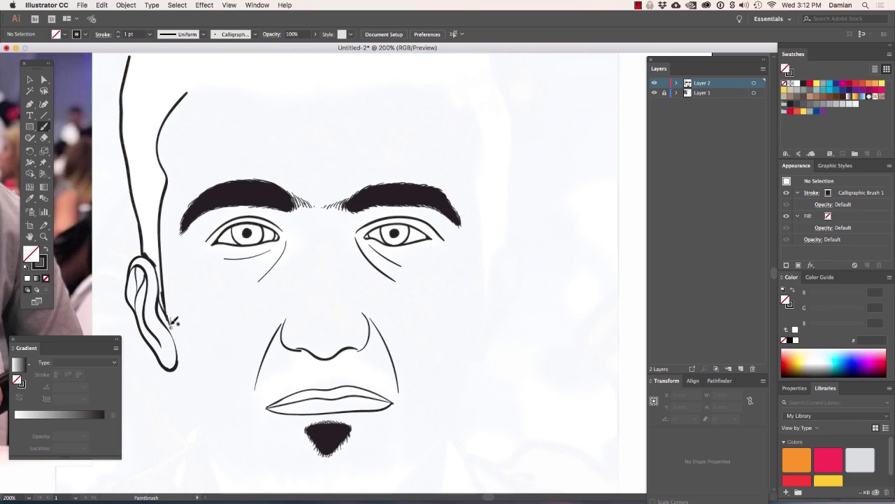
drag(181, 359, 212, 455)
- Outline the right ear and extend both jaw lines toward the chin
key(ctrl+minus)
mouse_move(530, 340)
mouse_down()
mouse_move(482, 319)
mouse_move(354, 297)
mouse_up()
drag(424, 236, 405, 323)
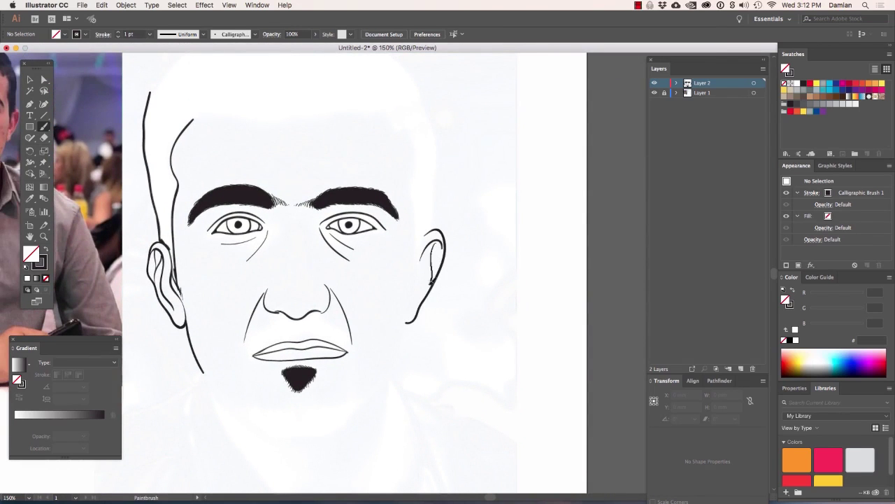
mouse_move(432, 221)
mouse_down()
mouse_move(423, 279)
mouse_move(383, 112)
mouse_up()
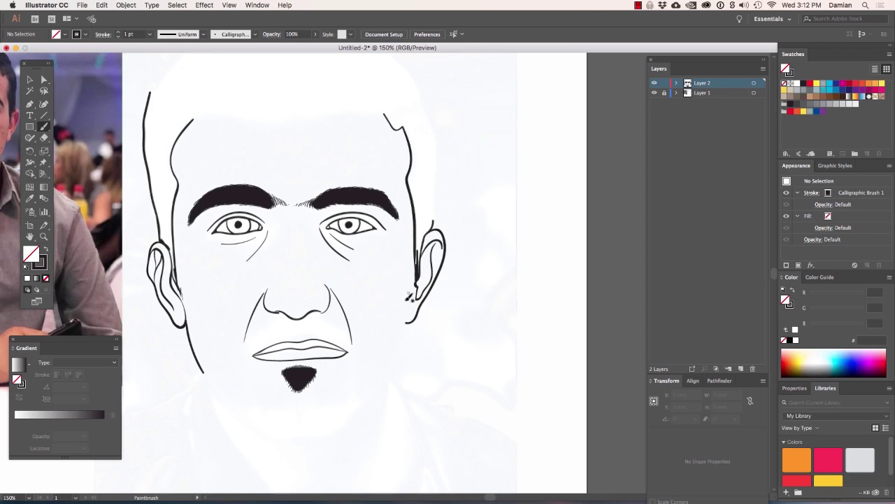
drag(405, 335, 361, 402)
drag(247, 413, 203, 369)
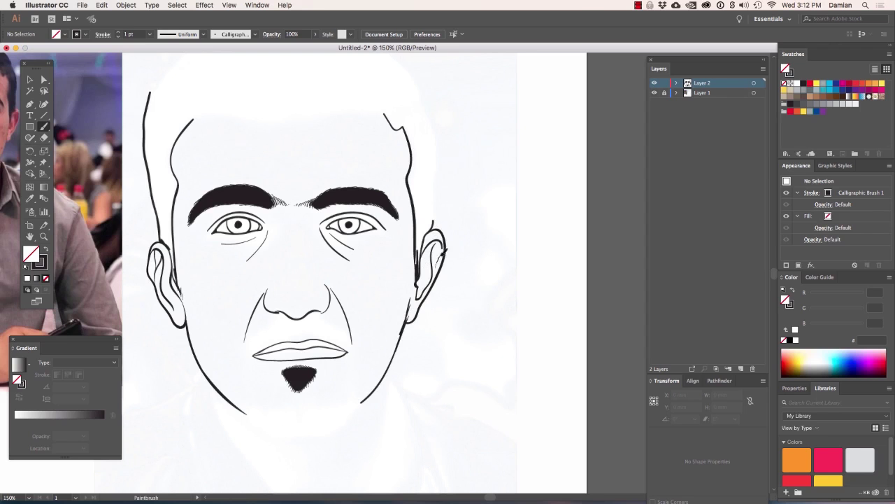
- Draw the forehead hairline, the head's right side and the rounded top of the head
drag(188, 121, 400, 114)
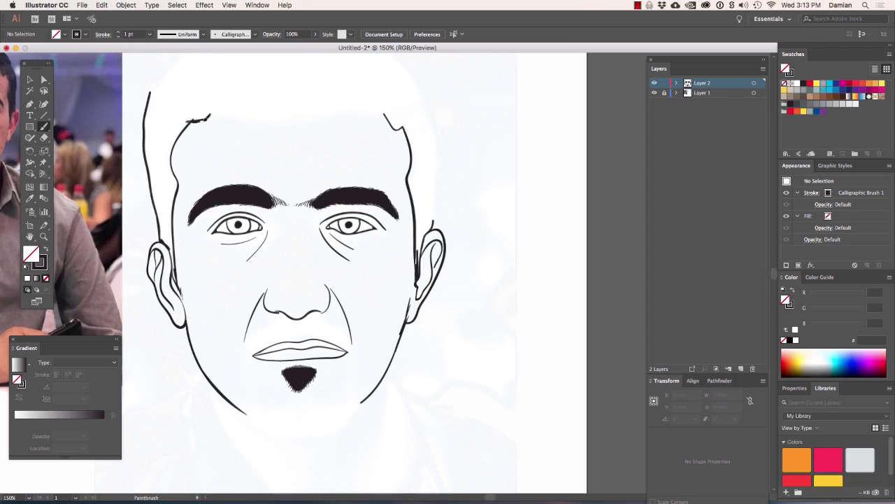
drag(436, 198, 417, 100)
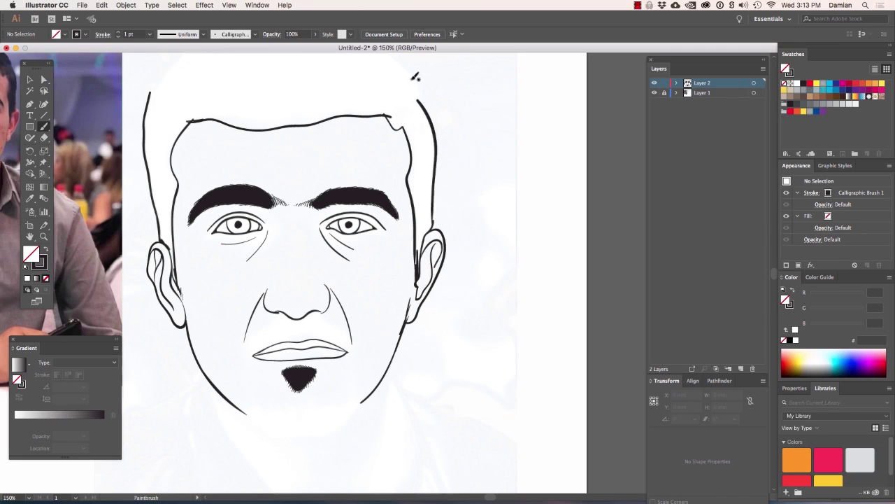
drag(435, 219, 586, 335)
mouse_move(568, 210)
mouse_down()
mouse_move(538, 170)
mouse_move(297, 213)
mouse_up()
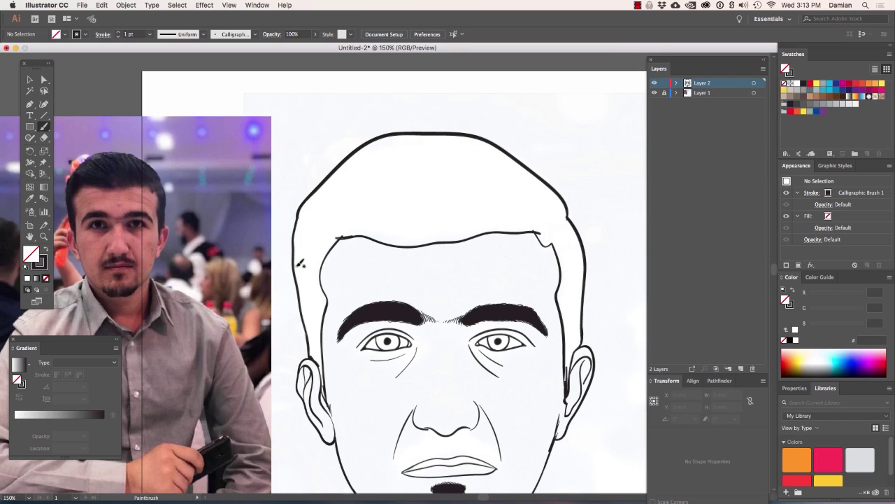
scroll(301, 263, down, 5)
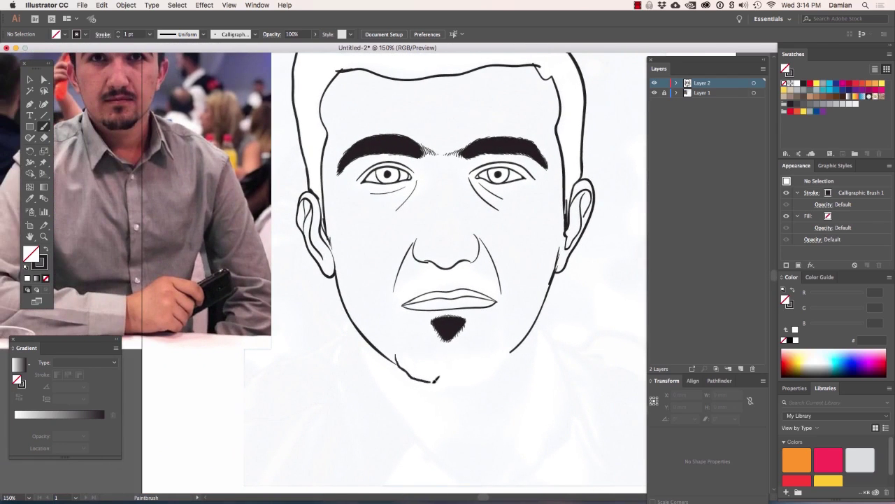
- Extend the jagged chin line to the right jaw and add short stubble strokes along it
drag(434, 379, 508, 347)
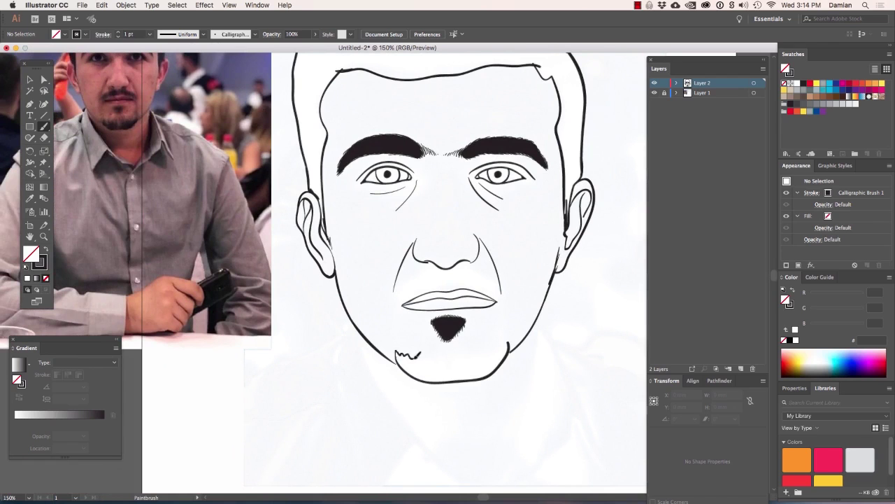
drag(447, 356, 511, 344)
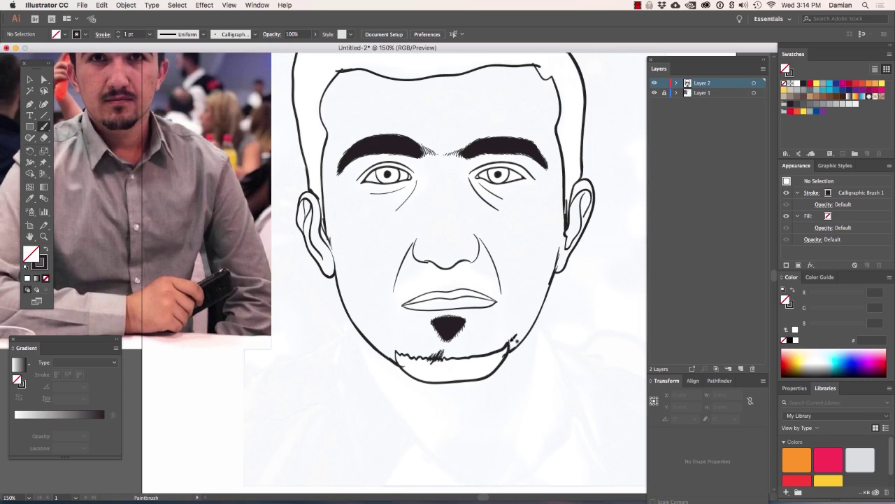
scroll(490, 331, up, 3)
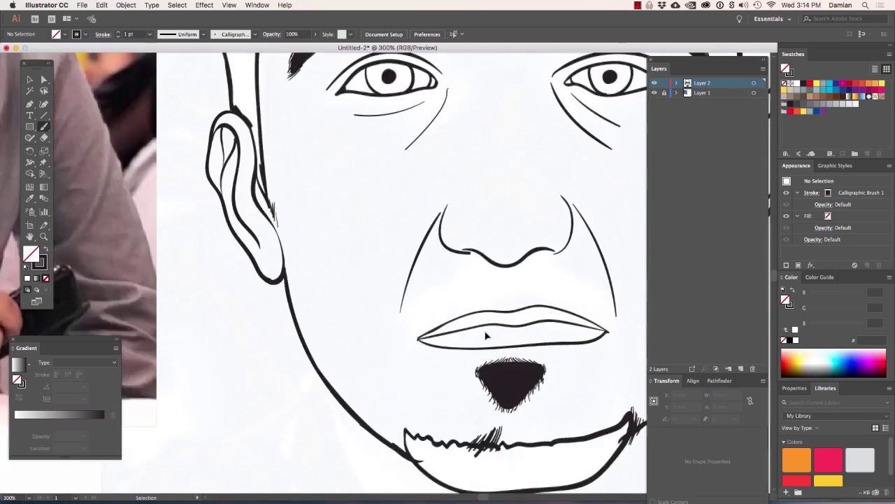
mouse_move(264, 268)
mouse_down()
mouse_move(272, 282)
mouse_move(337, 299)
mouse_move(396, 264)
mouse_move(428, 292)
mouse_move(445, 290)
mouse_move(456, 271)
mouse_up()
drag(461, 288, 465, 273)
mouse_move(552, 271)
mouse_down()
mouse_move(553, 245)
mouse_move(486, 266)
mouse_up()
mouse_move(476, 286)
mouse_down()
mouse_move(473, 267)
mouse_move(492, 264)
mouse_up()
- Add longer hairs on the right of the chin and thicken the beard's left side
drag(512, 284, 517, 250)
mouse_move(529, 273)
mouse_down()
mouse_move(526, 230)
mouse_move(537, 230)
mouse_up()
drag(546, 280, 544, 241)
mouse_move(272, 280)
mouse_down()
mouse_move(265, 246)
mouse_move(289, 250)
mouse_move(288, 328)
mouse_move(300, 334)
mouse_move(266, 314)
mouse_move(312, 324)
mouse_move(294, 295)
mouse_move(319, 355)
mouse_move(336, 360)
mouse_up()
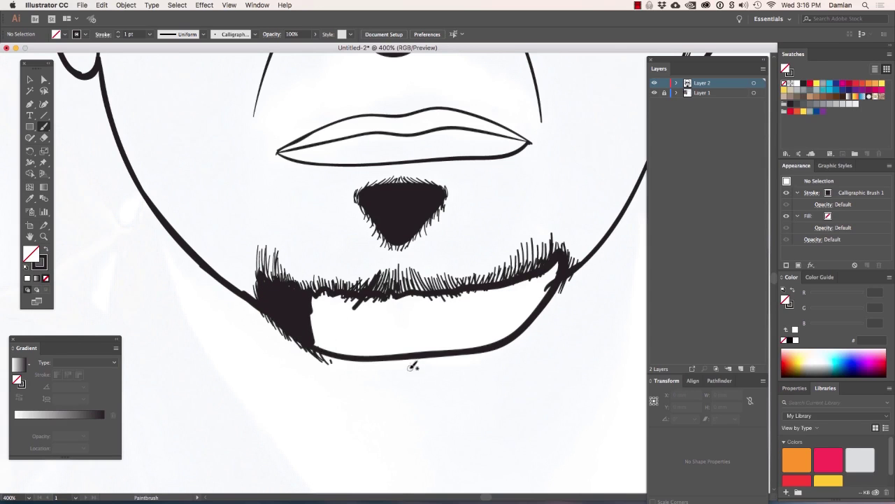
mouse_move(414, 370)
mouse_down()
mouse_move(396, 350)
mouse_move(384, 357)
mouse_up()
mouse_move(381, 370)
mouse_down()
mouse_move(372, 359)
mouse_move(328, 350)
mouse_move(385, 347)
mouse_move(318, 341)
mouse_up()
mouse_move(350, 308)
mouse_down()
mouse_move(342, 300)
mouse_move(394, 299)
mouse_up()
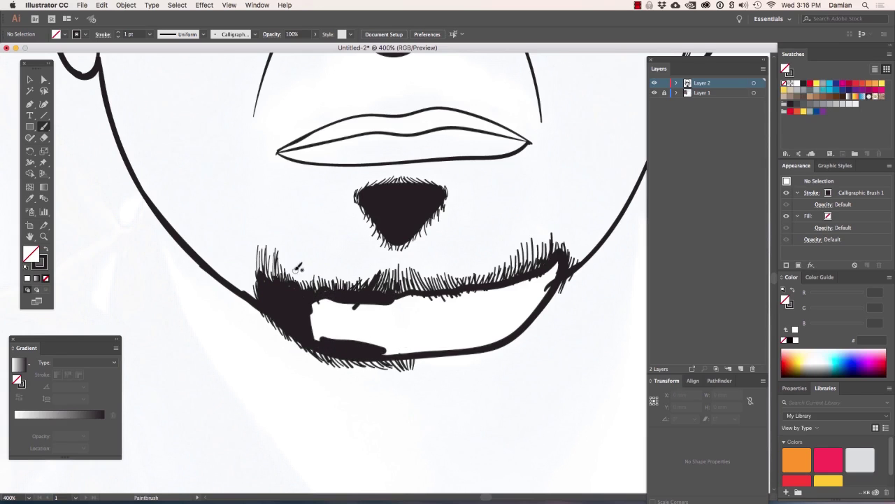
- Add hairs along the beard's right and lower edges and stubble up both chin sides
drag(547, 308, 518, 345)
drag(566, 286, 546, 319)
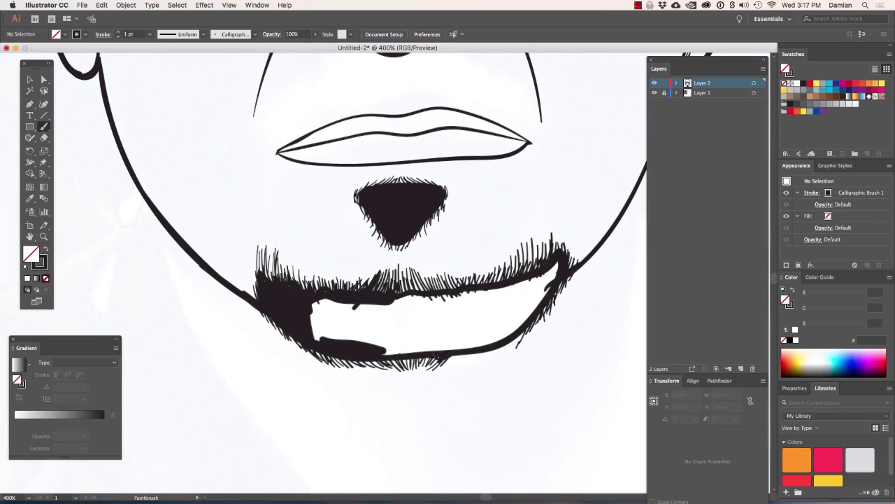
mouse_move(459, 358)
mouse_down()
mouse_move(500, 353)
mouse_move(463, 364)
mouse_move(473, 363)
mouse_up()
mouse_move(552, 214)
mouse_down()
mouse_move(554, 247)
mouse_move(541, 245)
mouse_up()
drag(540, 199, 543, 237)
drag(537, 183, 540, 210)
drag(272, 231, 273, 272)
drag(259, 211, 260, 252)
drag(266, 181, 254, 264)
- Darken the beard edges and paint the remaining white gap solid black
drag(560, 223, 563, 240)
mouse_move(500, 340)
mouse_down()
mouse_move(549, 272)
mouse_move(315, 302)
mouse_up()
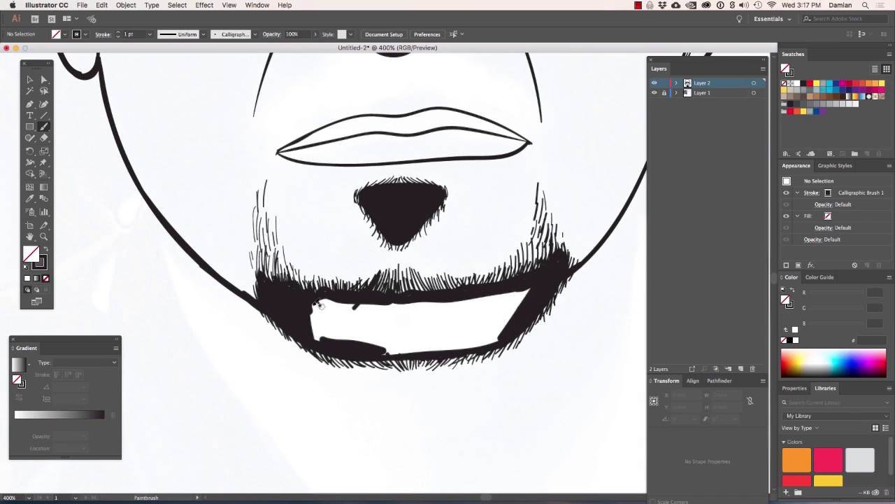
mouse_move(523, 301)
mouse_down()
mouse_move(461, 347)
mouse_move(375, 349)
mouse_move(344, 309)
mouse_move(420, 347)
mouse_move(422, 332)
mouse_up()
mouse_move(490, 320)
mouse_down()
mouse_move(326, 333)
mouse_move(400, 329)
mouse_up()
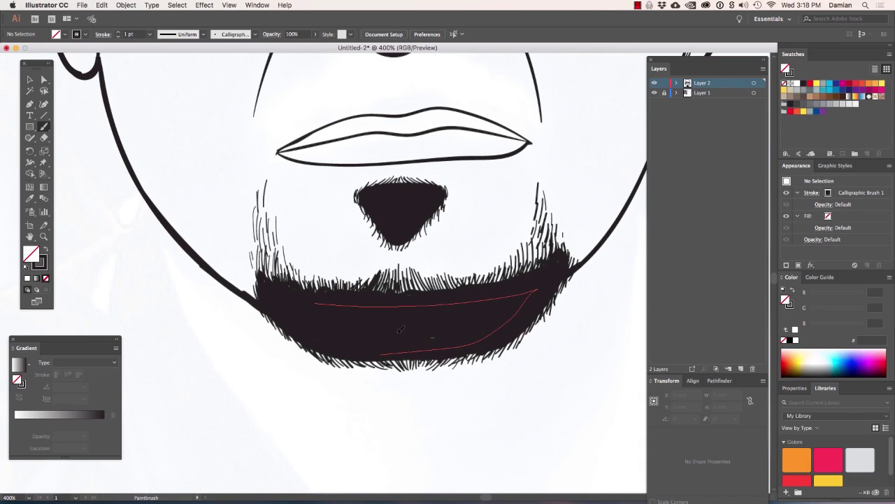
scroll(296, 90, up, 2)
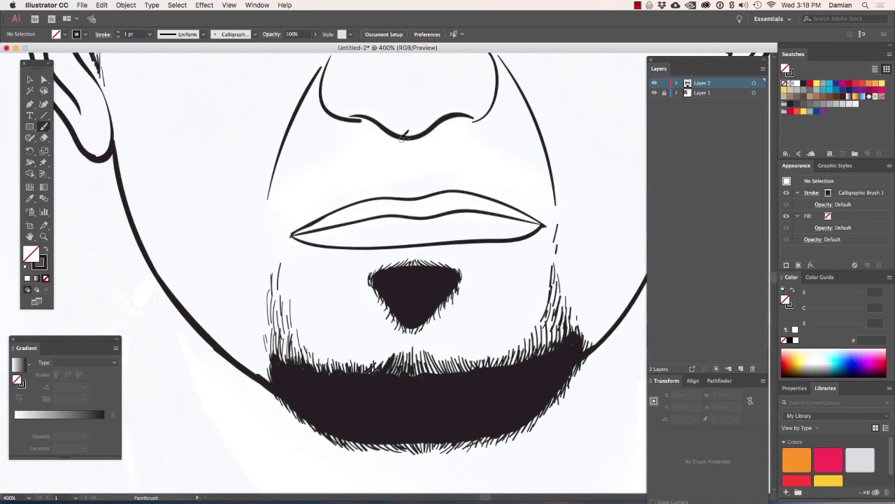
- Outline both halves of the mustache and connect the beard's left edge to the lip corner
key(super+minus)
key(super+minus)
key(super+minus)
key(super+minus)
key(super+plus)
key(super+plus)
key(super+plus)
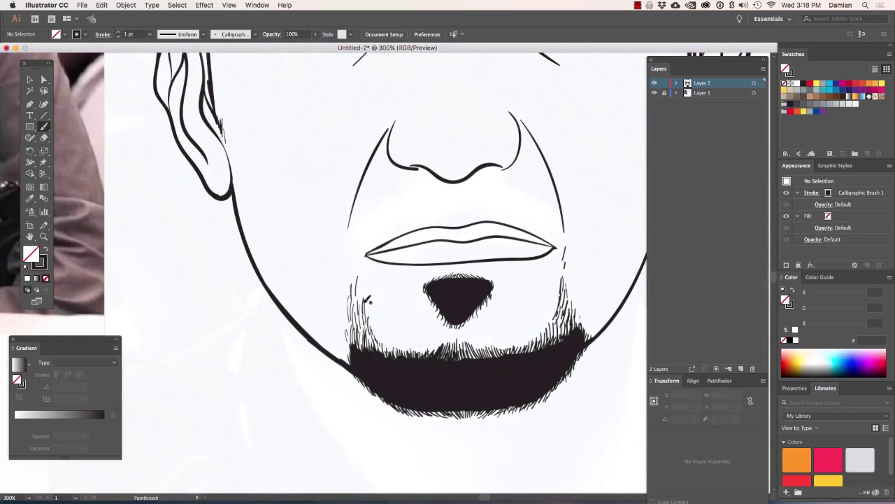
drag(358, 253, 353, 254)
drag(459, 183, 454, 203)
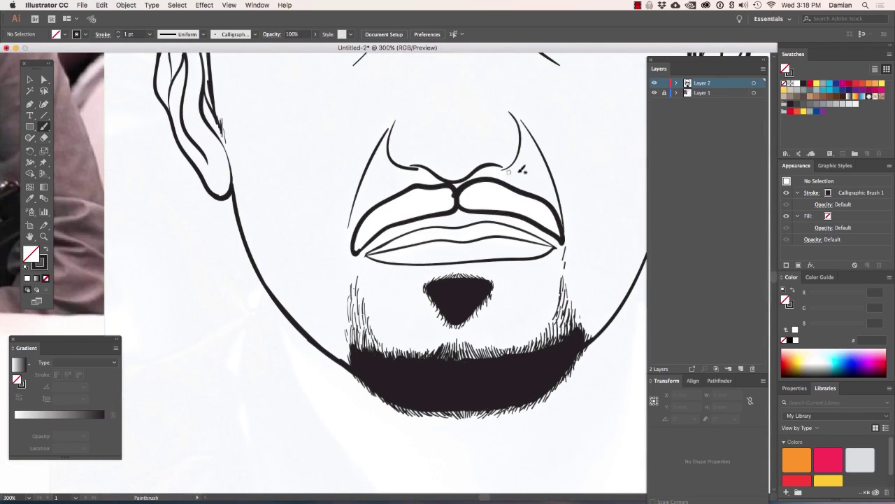
drag(379, 215, 404, 191)
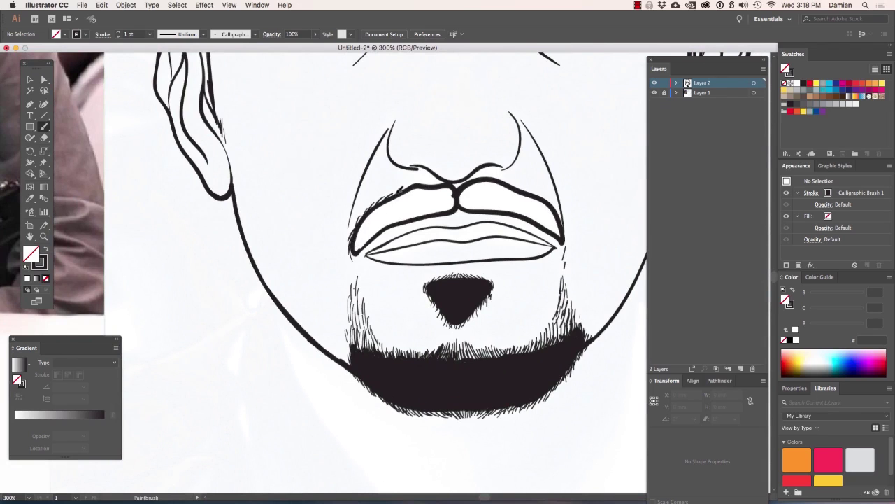
drag(355, 286, 357, 257)
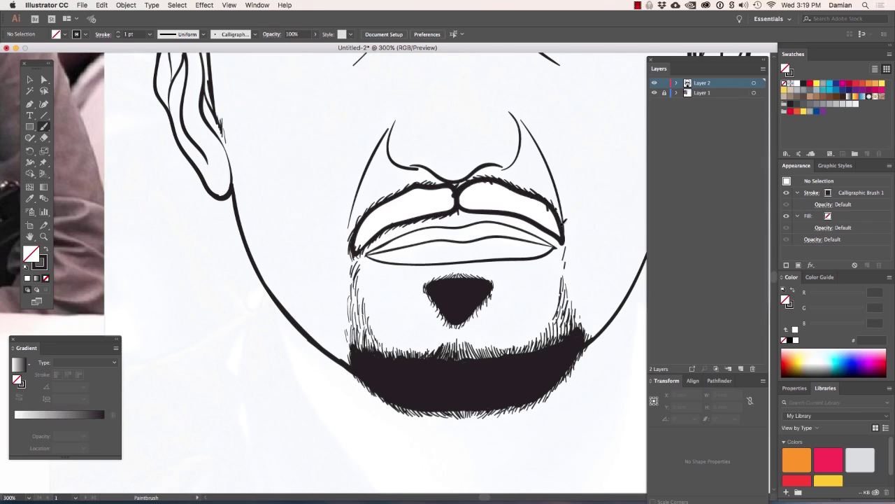
- Fill the mustache solid black and add hair strokes down both beard edges
drag(566, 261, 574, 291)
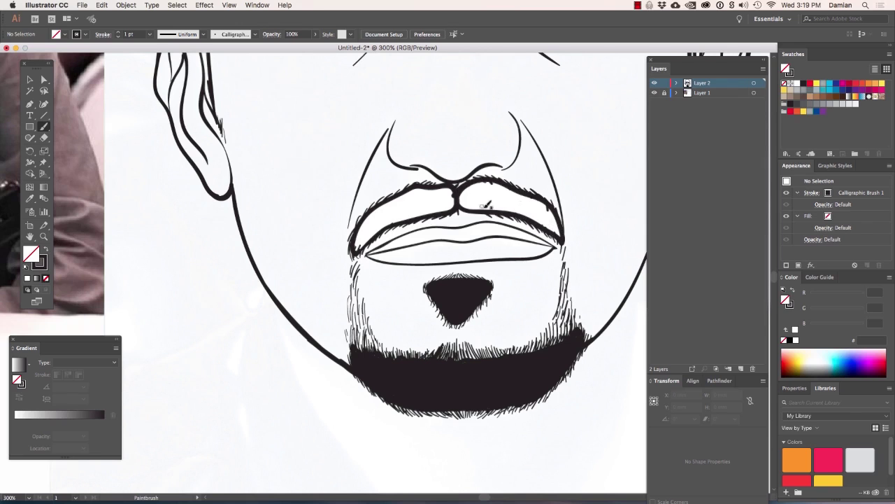
drag(359, 246, 396, 219)
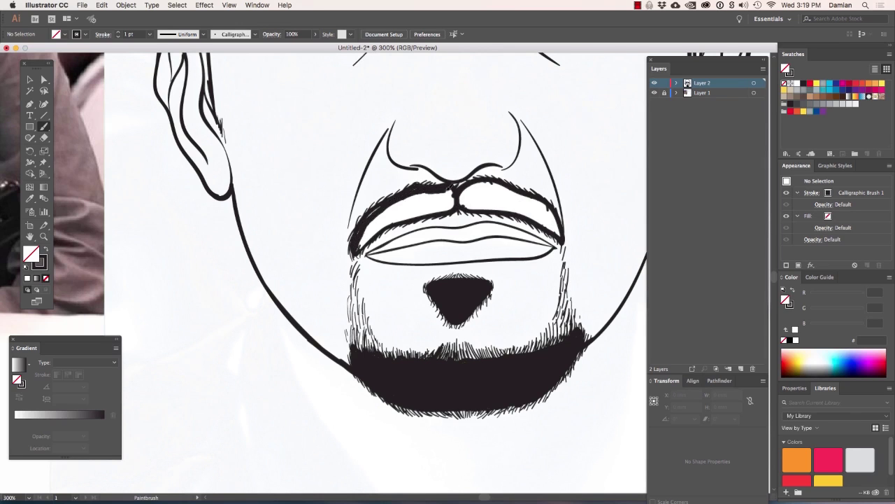
mouse_move(396, 219)
mouse_down()
mouse_move(431, 200)
mouse_move(501, 196)
mouse_move(491, 193)
mouse_move(557, 220)
mouse_up()
mouse_move(510, 196)
mouse_down()
mouse_move(552, 217)
mouse_move(516, 197)
mouse_up()
mouse_move(565, 224)
mouse_down()
mouse_move(579, 307)
mouse_move(593, 327)
mouse_up()
drag(357, 238, 337, 358)
key(super+1)
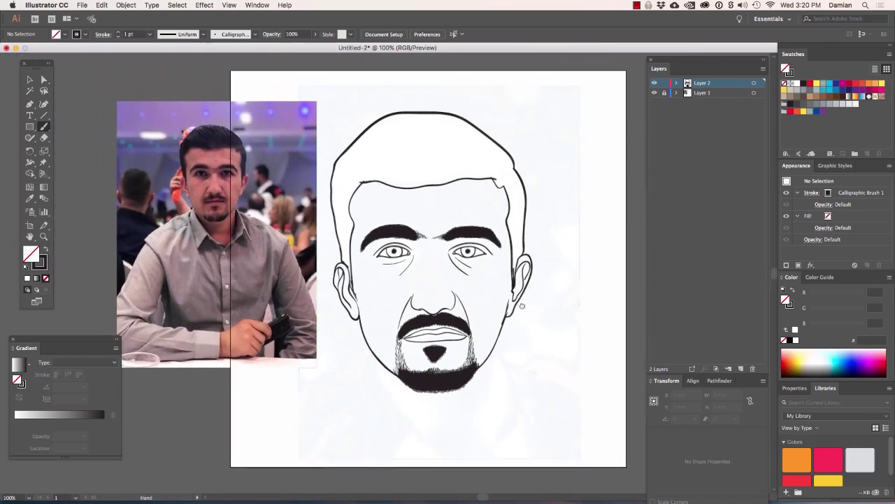
- Draw two wrinkle lines above each eyebrow and add hair strokes at the temple
key(super+equal)
drag(613, 158, 515, 145)
drag(614, 139, 523, 125)
scroll(451, 195, left, 5)
scroll(451, 196, up, 2)
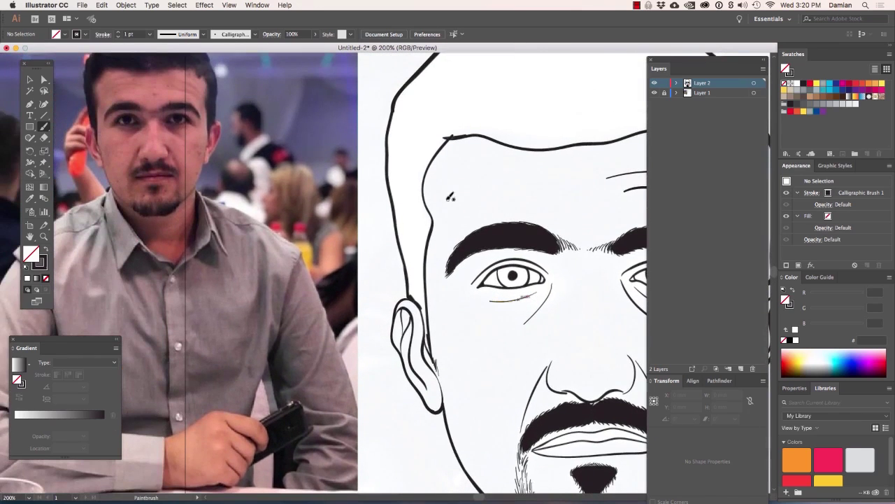
drag(453, 202, 560, 186)
drag(448, 184, 534, 160)
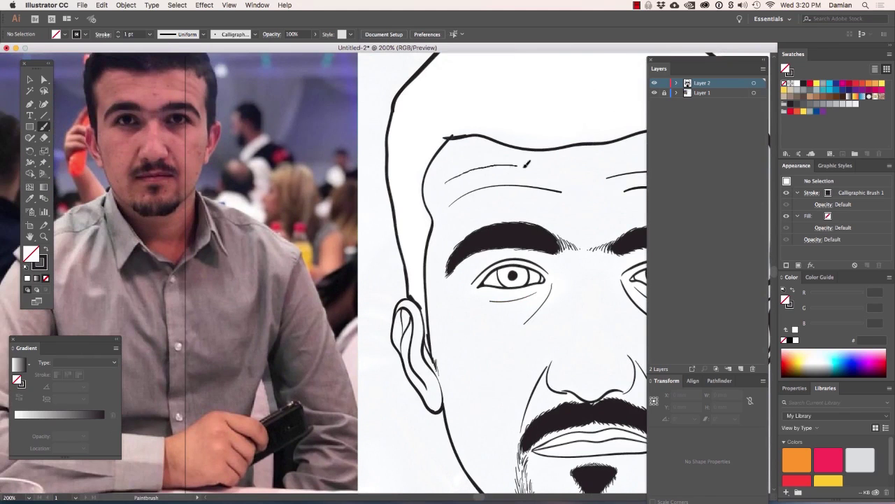
key(super+minus)
drag(556, 343, 523, 300)
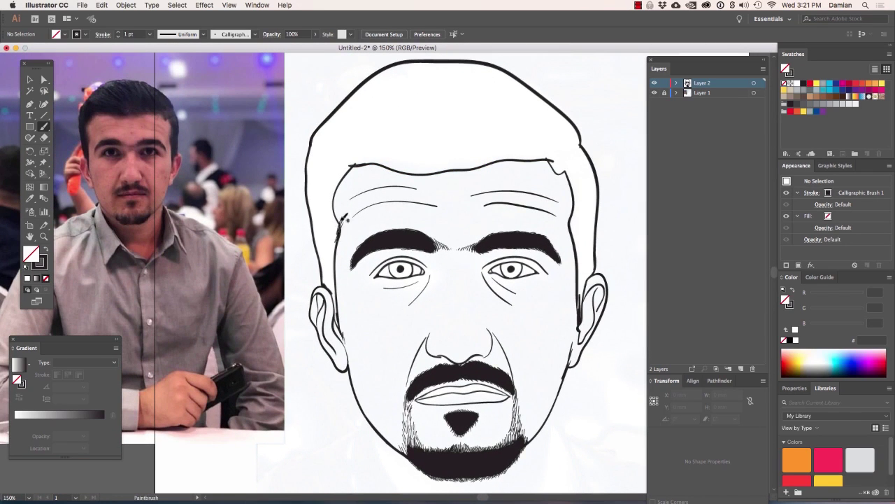
mouse_move(342, 207)
mouse_down()
mouse_move(336, 223)
mouse_move(345, 190)
mouse_up()
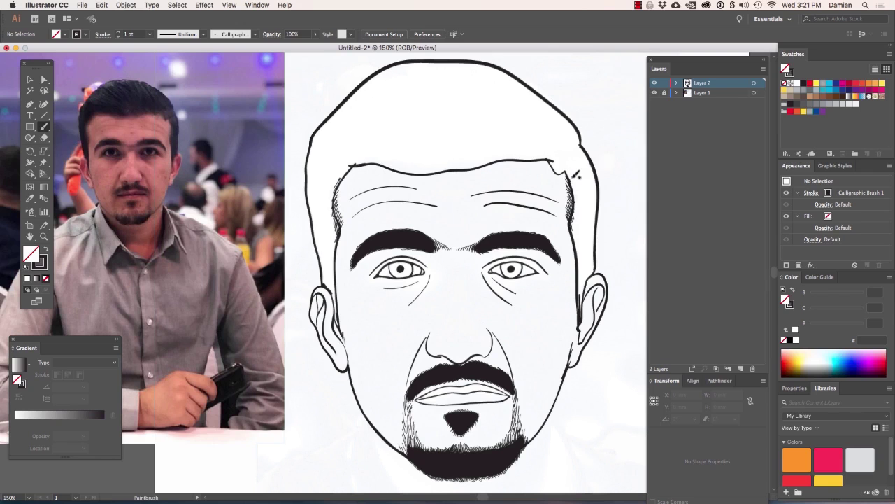
- Zoom in on the ear and thicken its left and right edges with brush strokes
key(z)
drag(600, 326, 606, 335)
click(44, 126)
drag(343, 204, 326, 432)
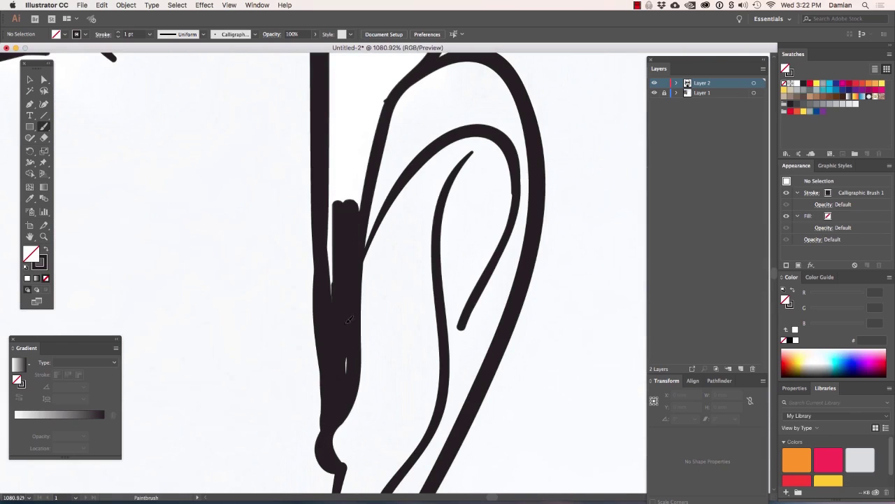
scroll(349, 320, down, 3)
drag(296, 338, 239, 144)
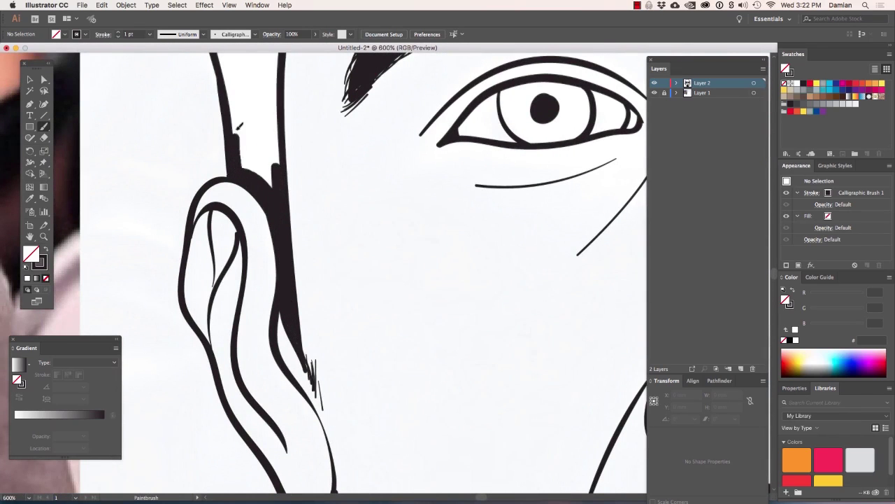
scroll(238, 143, down, 3)
scroll(340, 294, down, 1)
scroll(344, 300, down, 2)
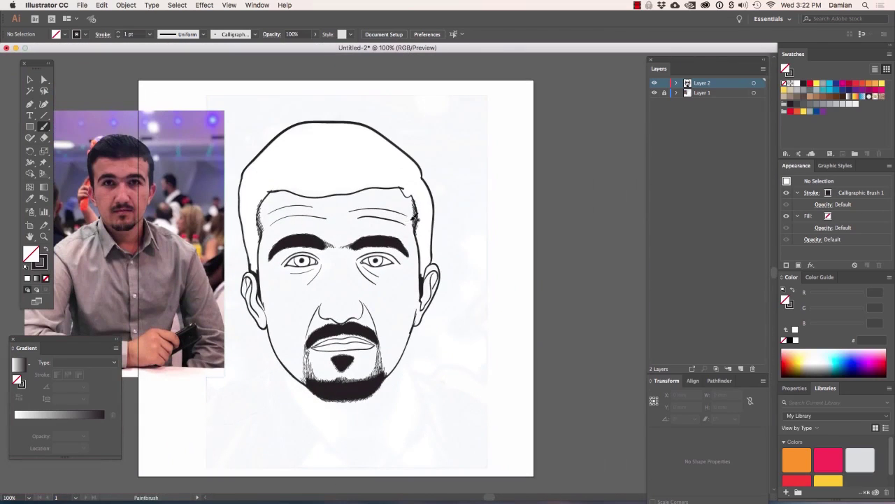
- Group all line art, Unite the brush strokes into solid shapes, and duplicate Layer 2
key(ctrl+a)
click(126, 5)
click(133, 38)
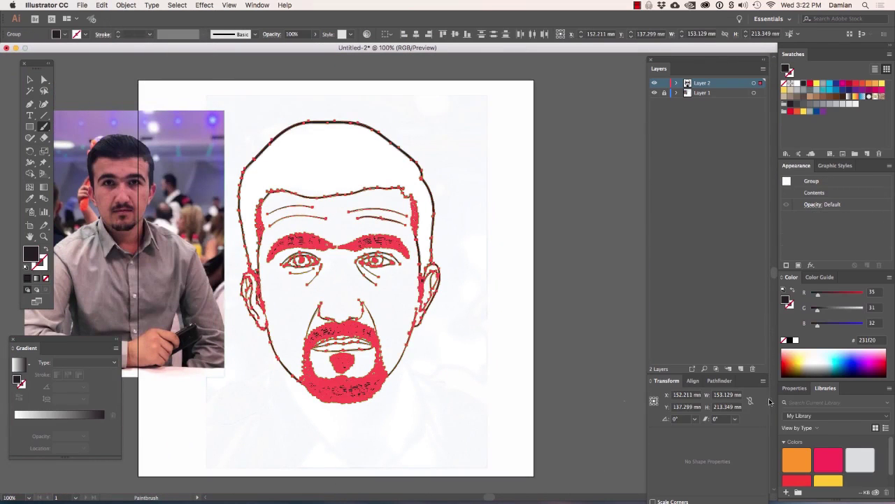
click(720, 380)
click(657, 406)
drag(697, 84, 728, 369)
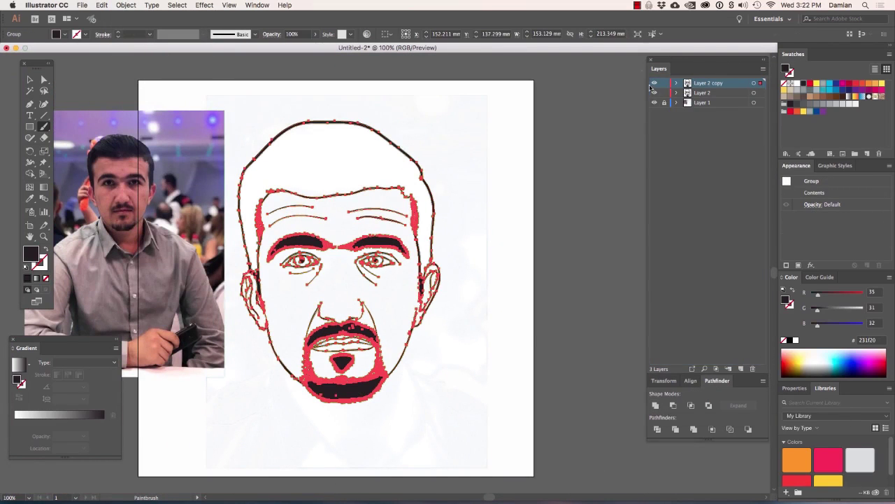
key(ctrl+shift+a)
- Load the Skintones library and draw a skin-coloured rectangle behind the face art
click(889, 54)
click(721, 375)
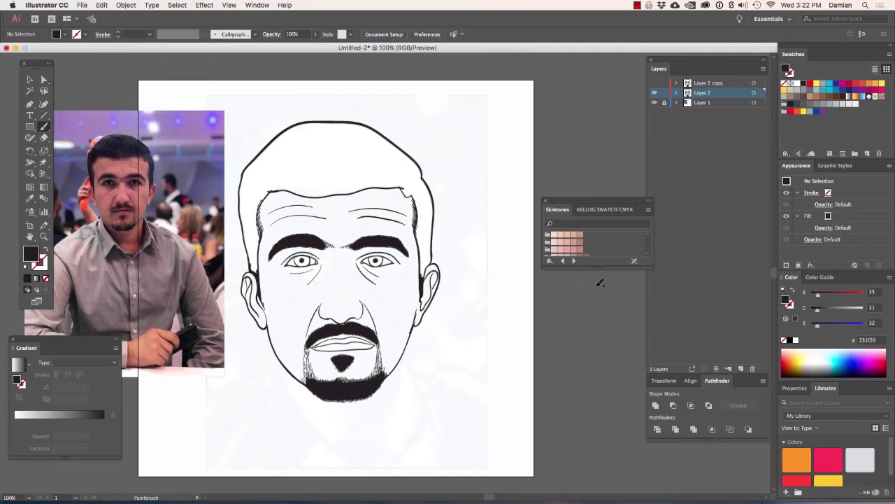
drag(590, 202, 178, 133)
key(m)
click(152, 172)
drag(217, 108, 469, 413)
key(ctrl+shift+bracketleft)
key(v)
- Intersect the skin rectangle with the face outline to trim it to the face shape
shift+click(413, 203)
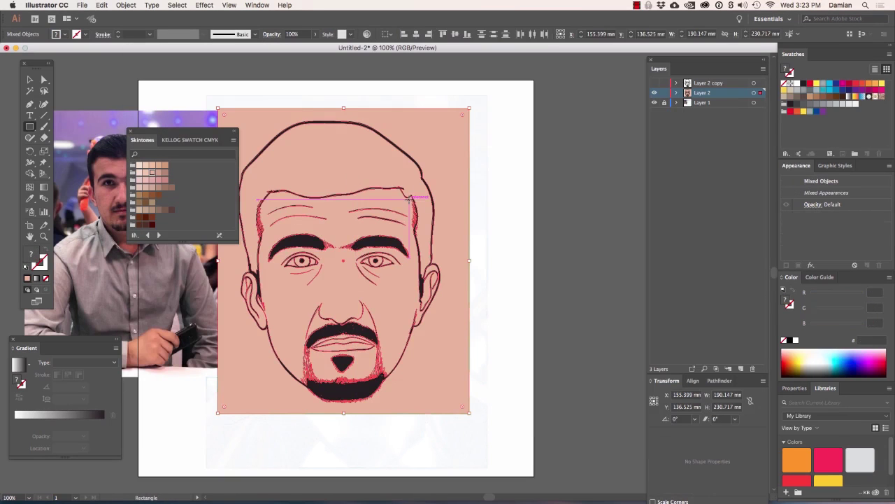
click(717, 381)
click(694, 429)
right_click(456, 252)
key(Escape)
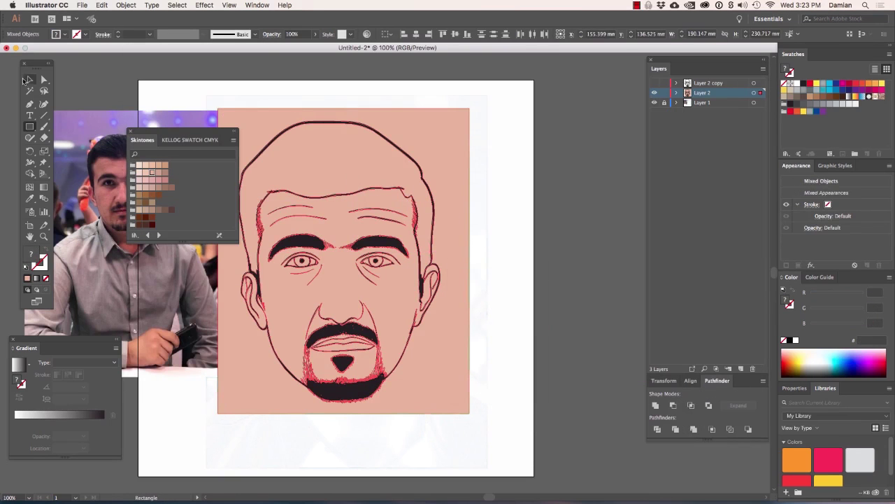
click(26, 80)
click(466, 140)
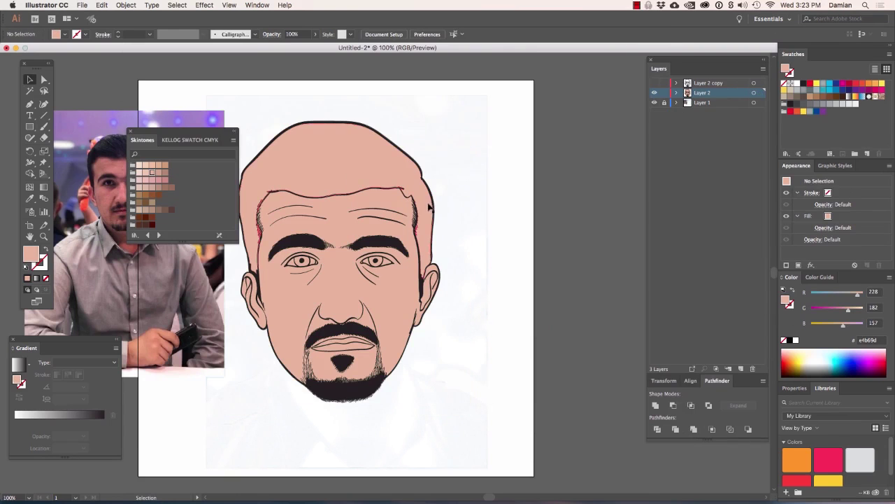
- Select all same-fill black beard shapes, move them to a new layer, and hide it
click(343, 360)
scroll(340, 410, up, 5)
click(177, 5)
click(294, 110)
click(741, 368)
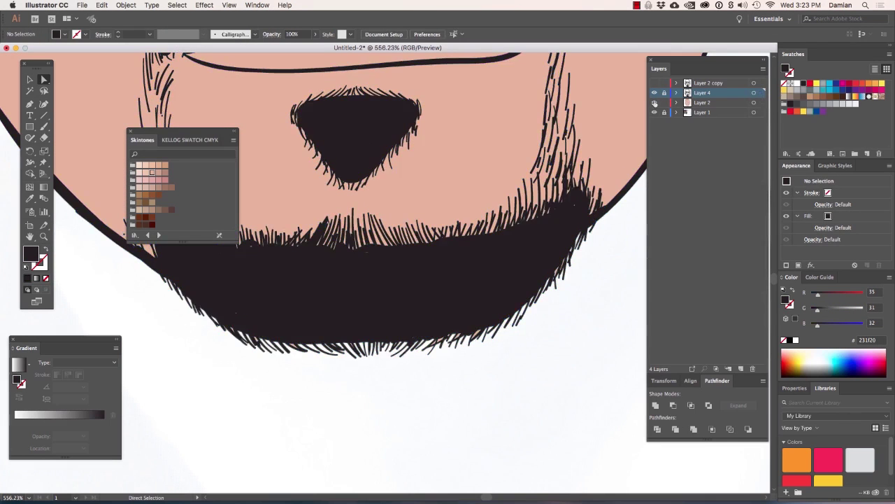
click(655, 92)
click(595, 231)
drag(515, 287, 160, 373)
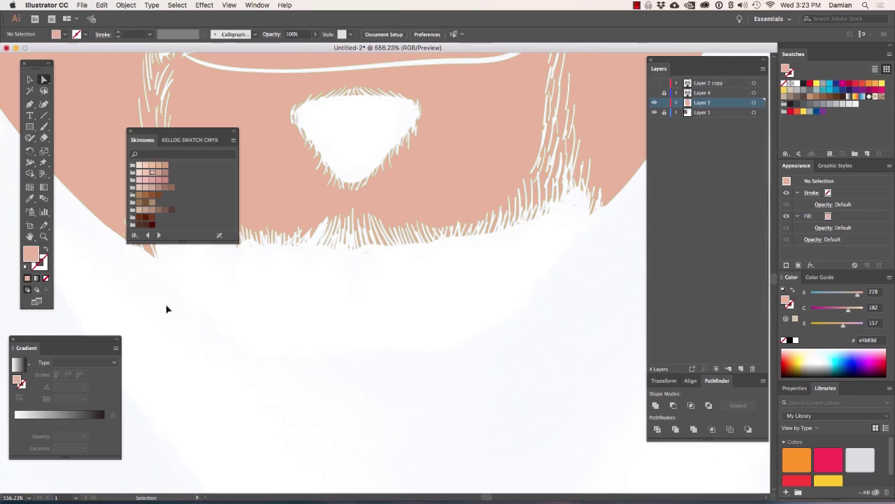
- Merge the face art into a head silhouette and fill the top of the head dark as hair
scroll(166, 309, down, 5)
scroll(420, 280, down, 5)
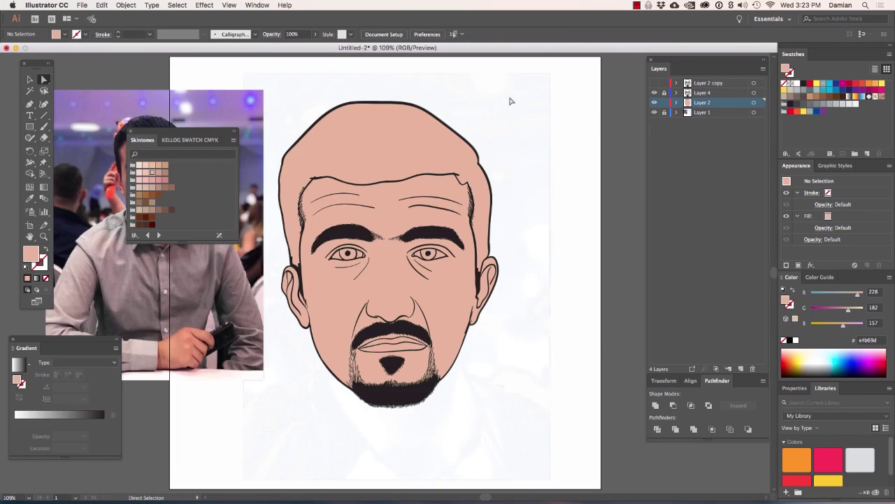
click(655, 102)
key(ctrl+a)
click(656, 405)
click(655, 82)
click(495, 191)
click(519, 158)
click(462, 161)
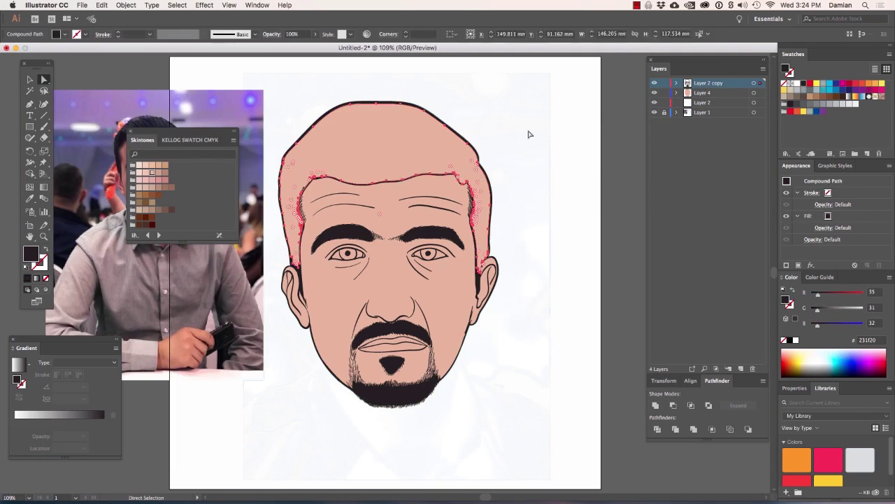
- Add Layer 5 for eye details and lock the skin and hair layers
click(741, 368)
drag(664, 102, 665, 119)
click(29, 137)
- Trace the left eye's white as a white shape and fill its iris dark brown
key(ctrl+equal)
key(ctrl+equal)
key(ctrl+equal)
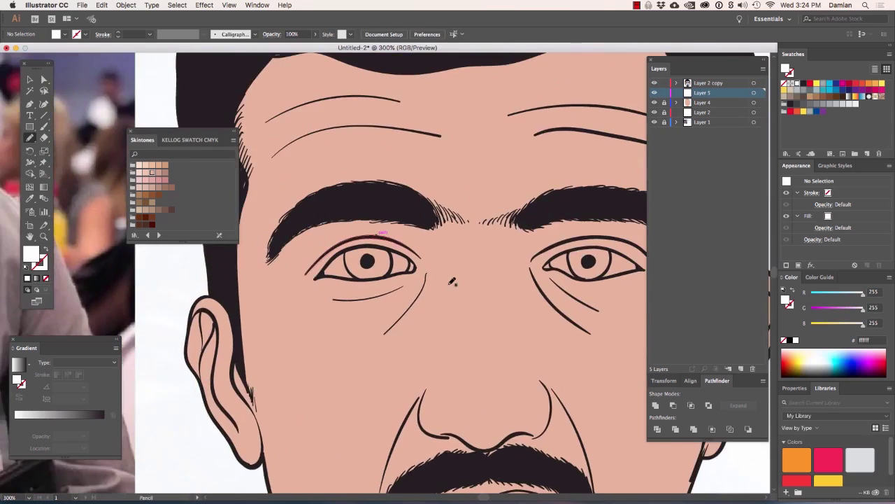
key(ctrl+equal)
key(ctrl+equal)
drag(282, 243, 316, 271)
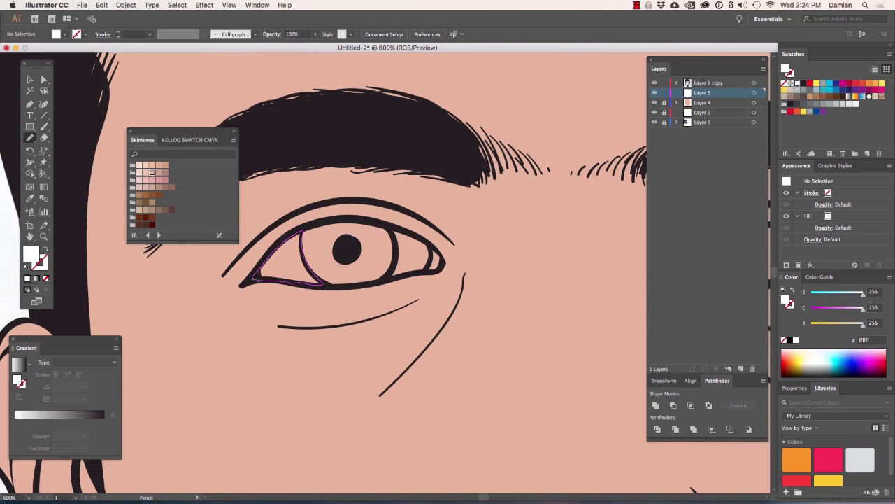
drag(256, 278, 253, 280)
drag(427, 237, 306, 219)
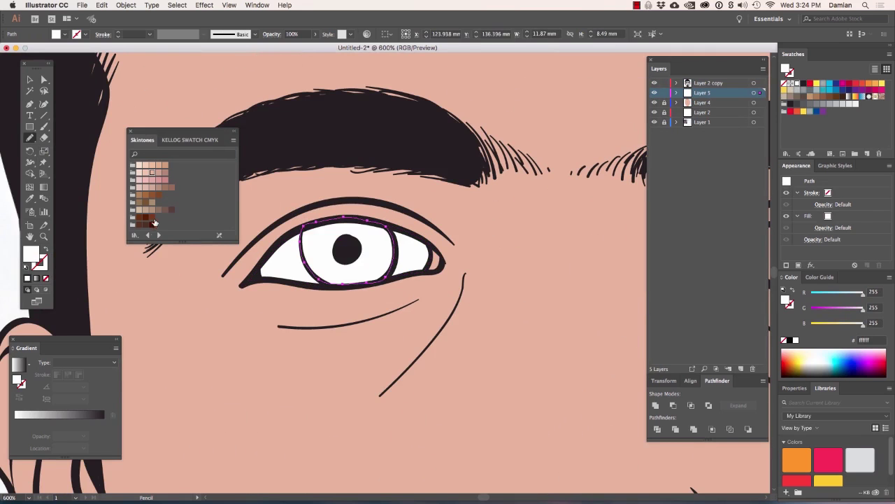
click(152, 216)
- Draw pink tear duct shapes on both eyes and fill the other eye's white
drag(433, 263, 430, 261)
click(165, 180)
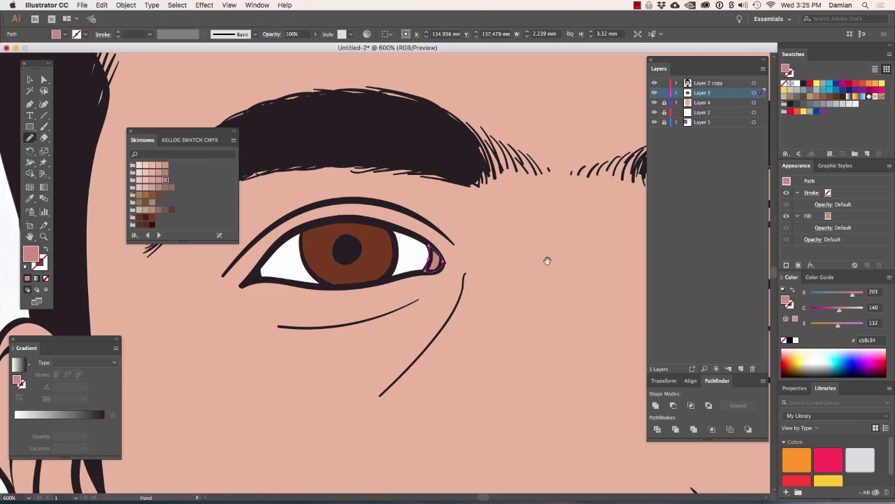
scroll(490, 272, right, 5)
drag(491, 269, 483, 266)
drag(527, 244, 523, 285)
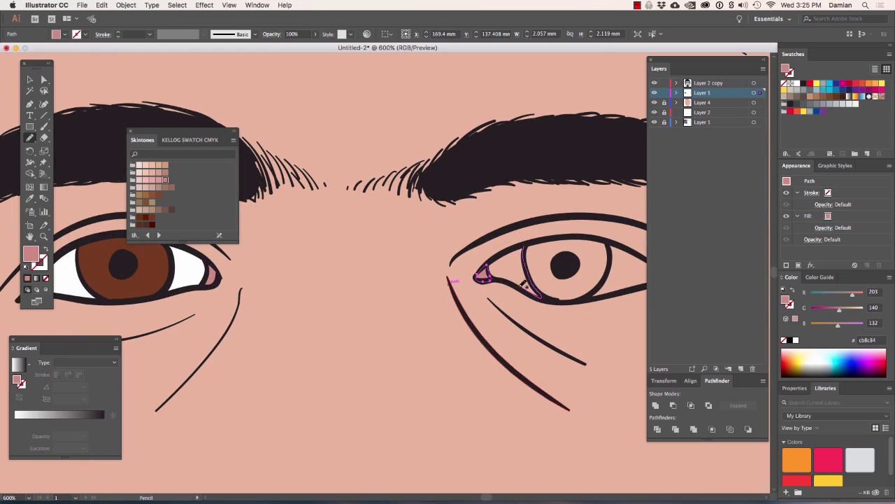
drag(517, 245, 512, 250)
click(795, 84)
scroll(481, 253, left, 5)
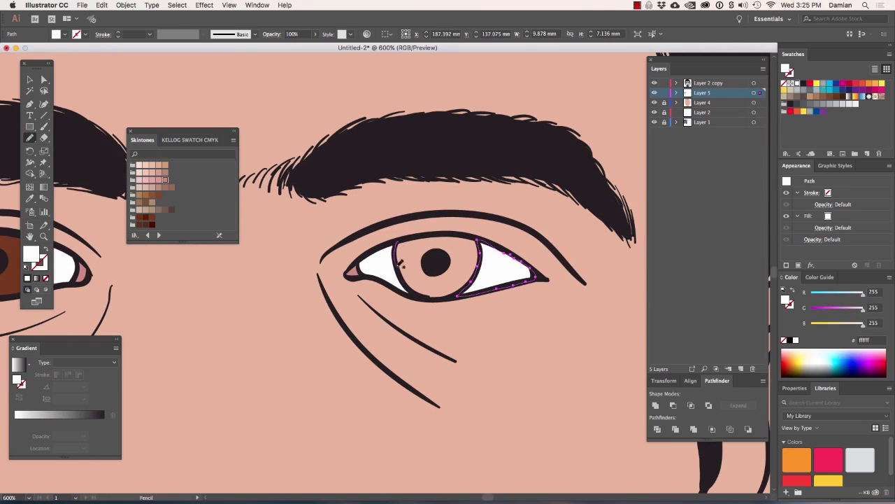
- Fill the right iris brown and add a brighter inner iris ring using HSB sliders
drag(448, 230, 446, 233)
click(152, 218)
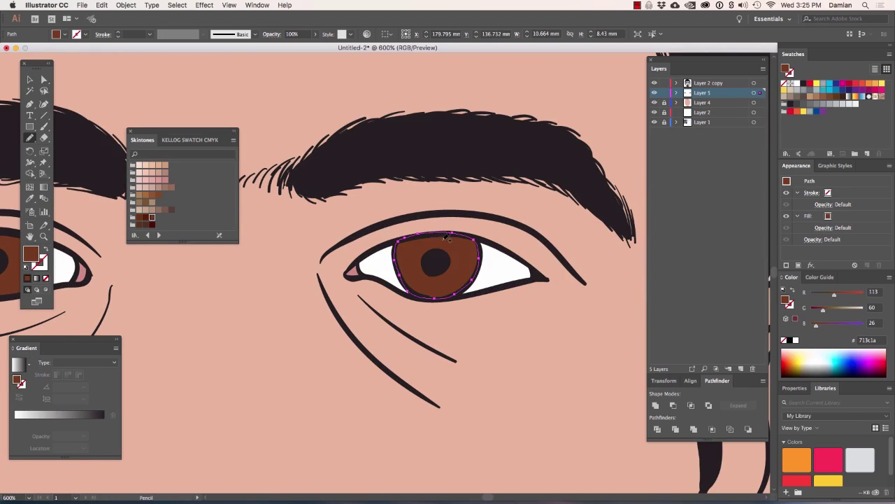
scroll(275, 263, down, 3)
scroll(394, 304, up, 3)
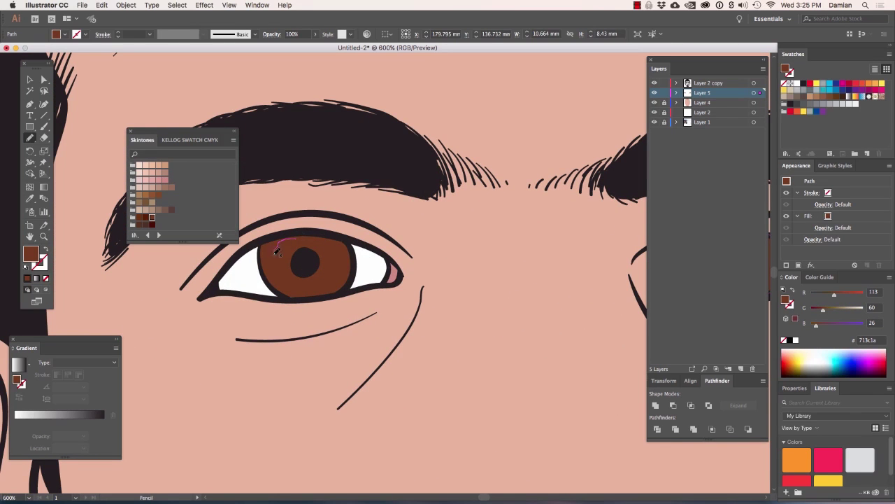
drag(341, 254, 303, 238)
click(889, 277)
click(820, 310)
drag(835, 327, 841, 324)
scroll(545, 254, right, 5)
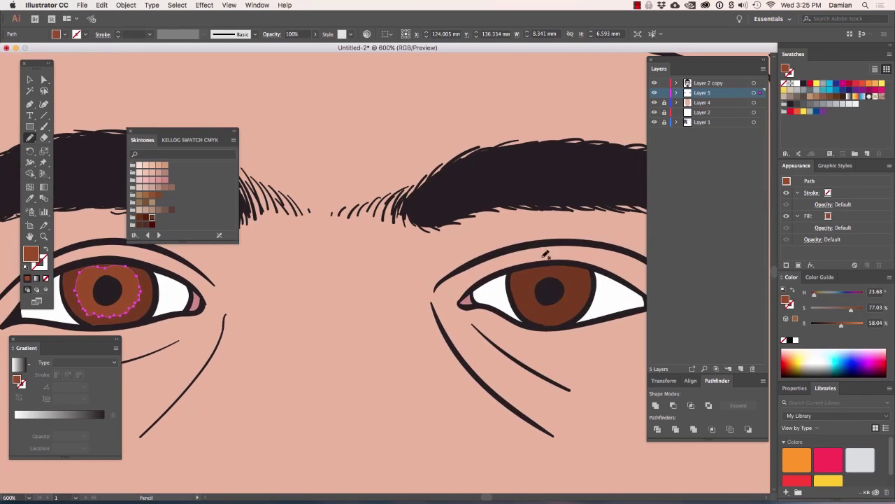
- Trace the other eye's inner iris ring and fill the inner eye corners grey
drag(578, 302, 545, 257)
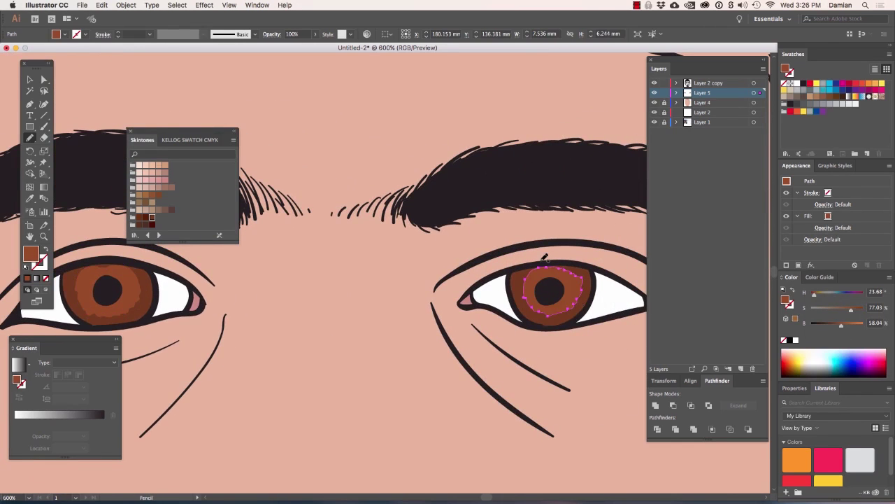
mouse_move(630, 278)
mouse_down()
mouse_move(585, 264)
mouse_move(601, 284)
mouse_up()
click(832, 104)
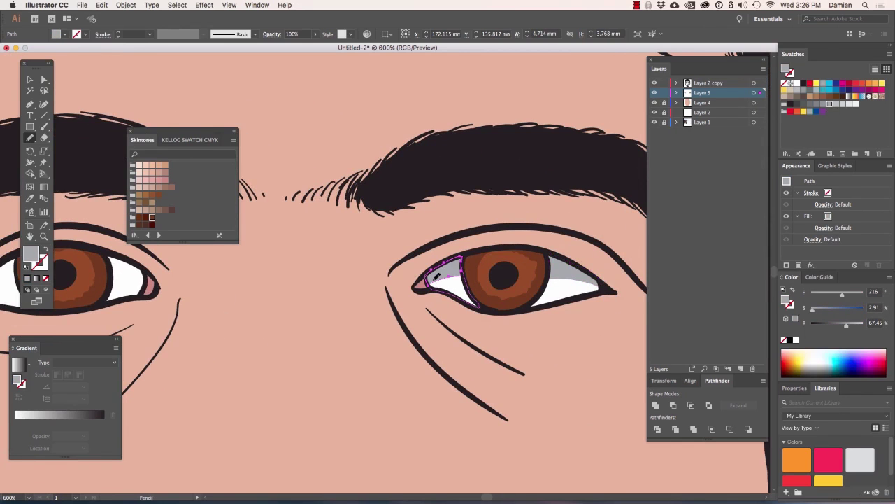
scroll(433, 294, left, 5)
mouse_move(203, 311)
mouse_down()
mouse_move(204, 301)
mouse_move(300, 297)
mouse_up()
- Shade the upper part of the right eye's iris dark brown
click(151, 218)
scroll(481, 322, right, 5)
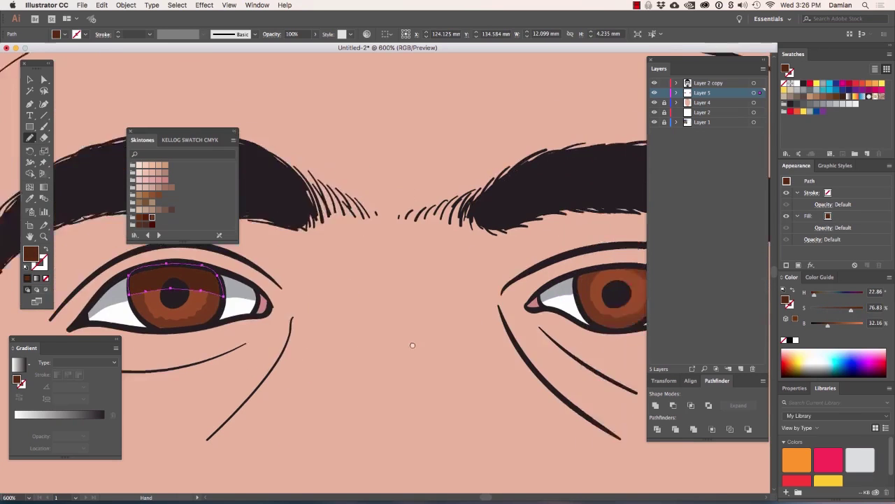
drag(470, 305, 463, 303)
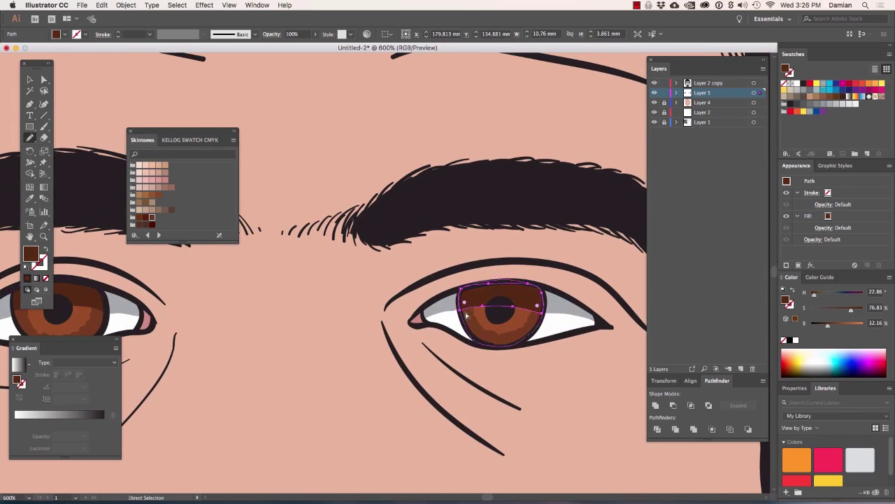
key(super+0)
key(super+plus)
drag(539, 189, 581, 154)
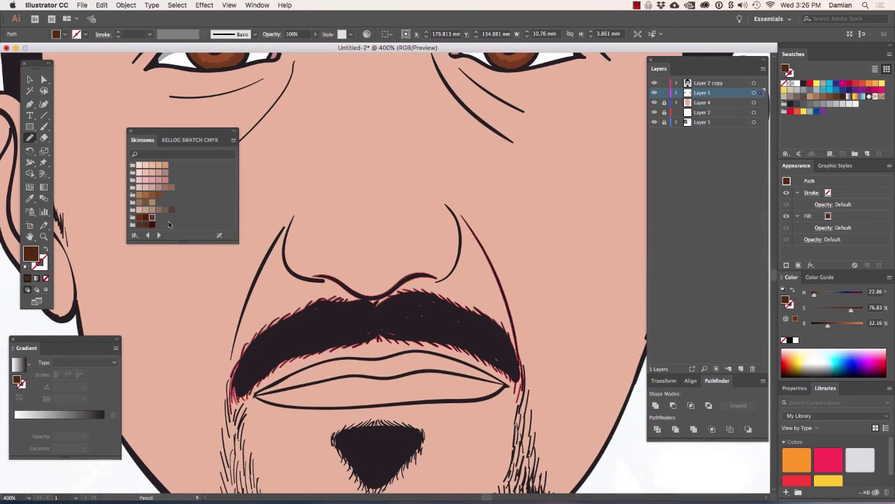
- Draw the upper and lower lip shapes and fill them light pink
mouse_move(256, 393)
mouse_down()
mouse_move(341, 357)
mouse_move(373, 371)
mouse_move(256, 393)
mouse_up()
click(166, 181)
key(super+plus)
mouse_move(248, 252)
mouse_down()
mouse_move(445, 264)
mouse_move(244, 252)
mouse_up()
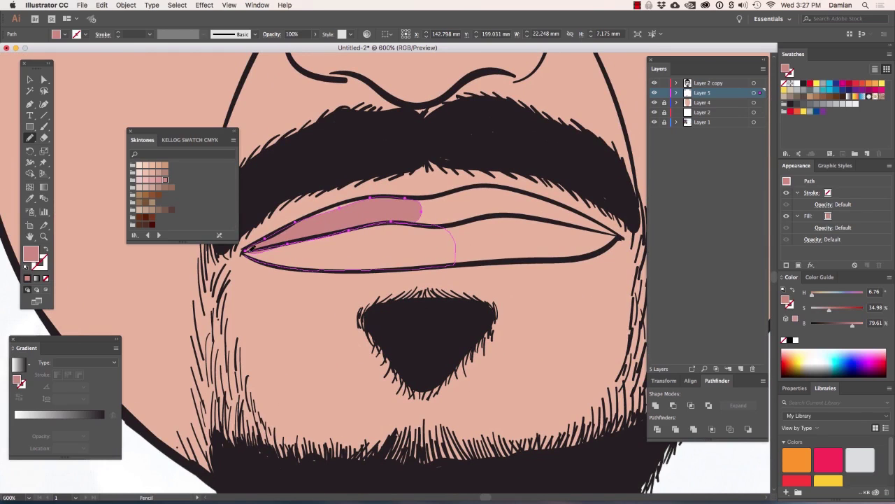
mouse_move(622, 237)
mouse_down()
mouse_move(508, 257)
mouse_move(621, 236)
mouse_up()
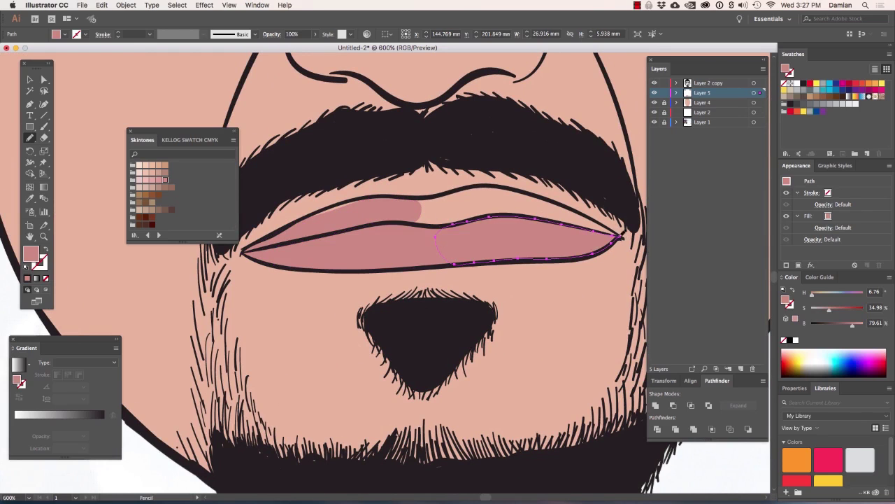
drag(533, 215, 415, 198)
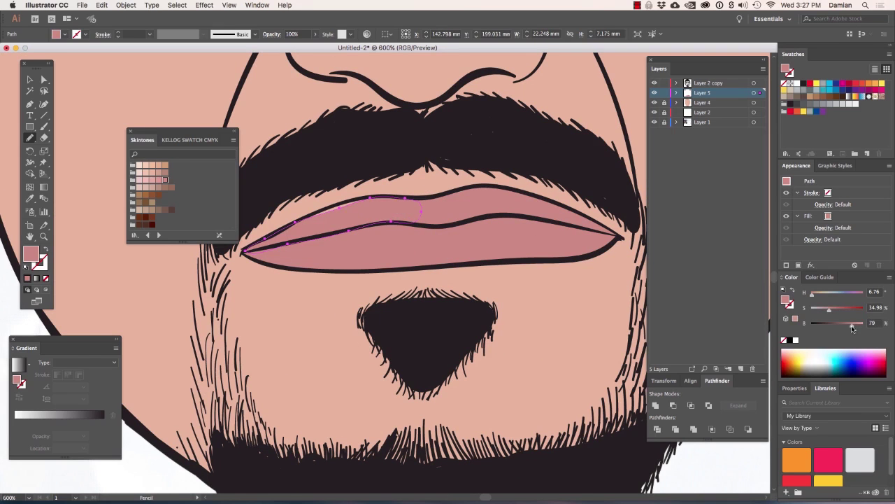
- Darken the upper lip and draw a darker line along the lip centre
click(480, 195)
key(i)
click(370, 200)
key(n)
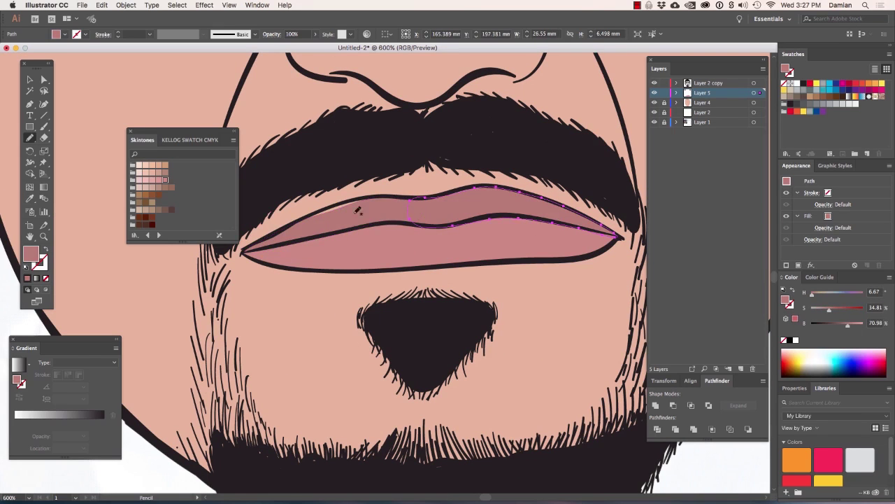
mouse_move(363, 197)
mouse_down()
mouse_move(312, 259)
mouse_move(465, 256)
mouse_up()
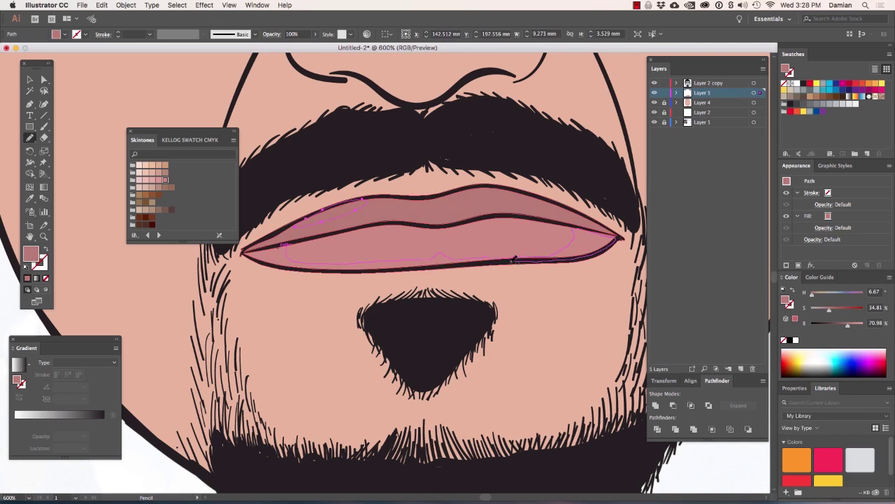
drag(597, 229, 243, 251)
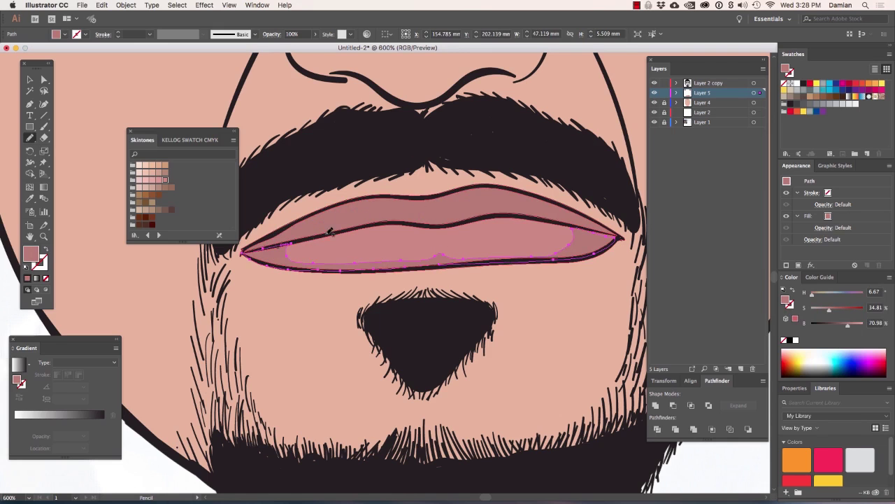
drag(556, 215, 300, 238)
drag(848, 324, 838, 324)
- Zoom out, deselect, and add a sixth layer for skin shading
key(ctrl+minus)
key(ctrl+minus)
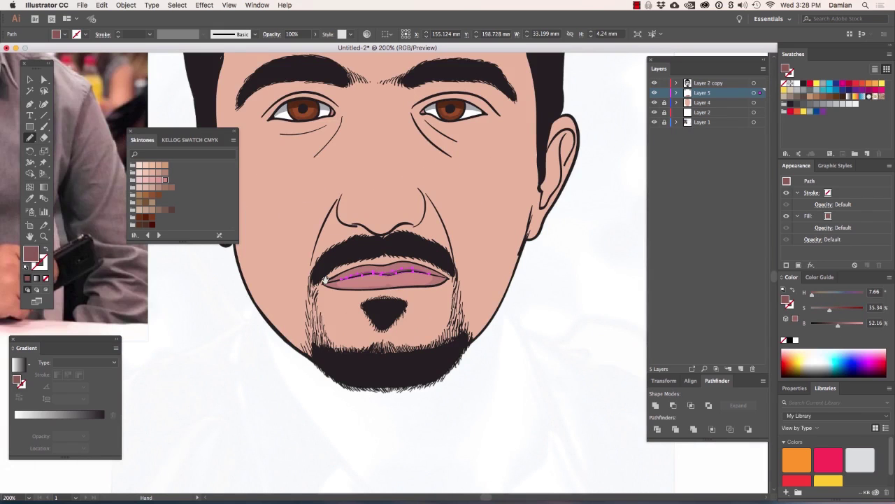
key(ctrl+shift+a)
click(740, 369)
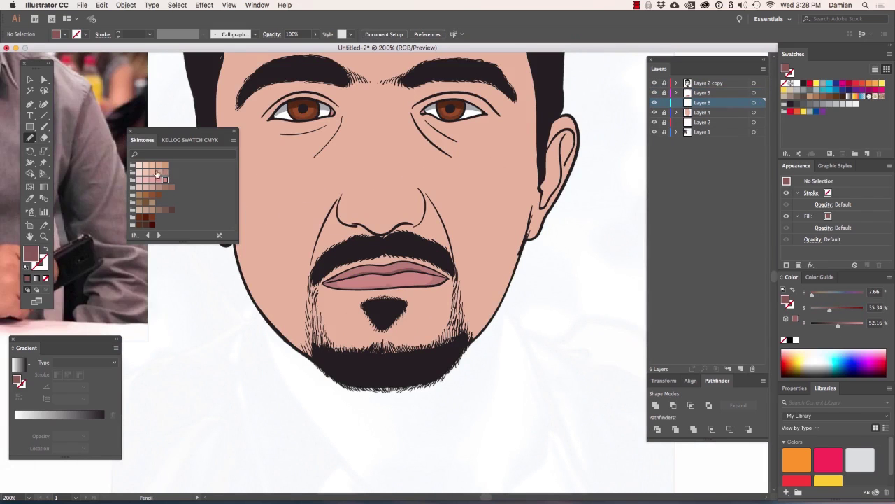
- Pick a darker skin tone and shade the nose, around the eyes, and the hairline edges
click(158, 173)
scroll(555, 298, up, 5)
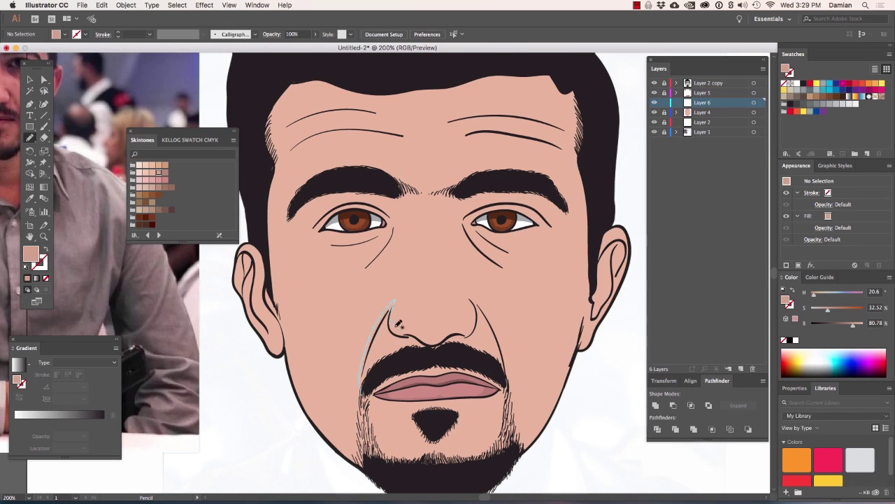
drag(468, 296, 470, 301)
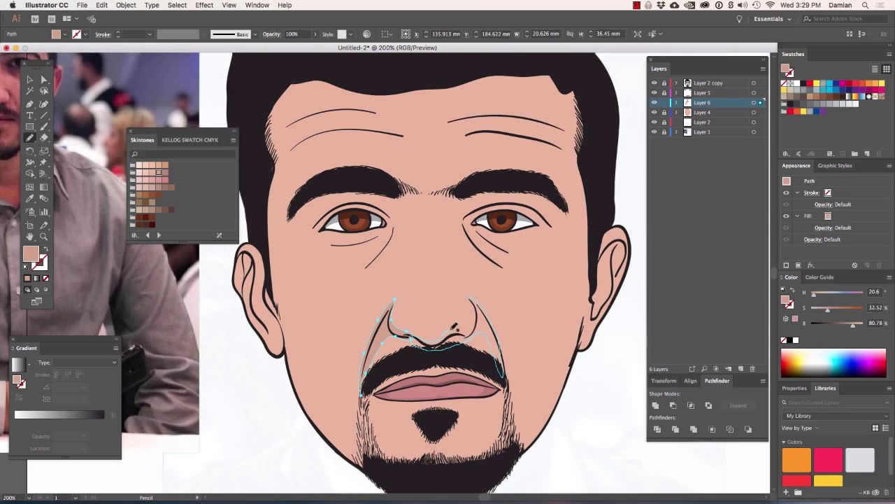
drag(391, 185, 410, 237)
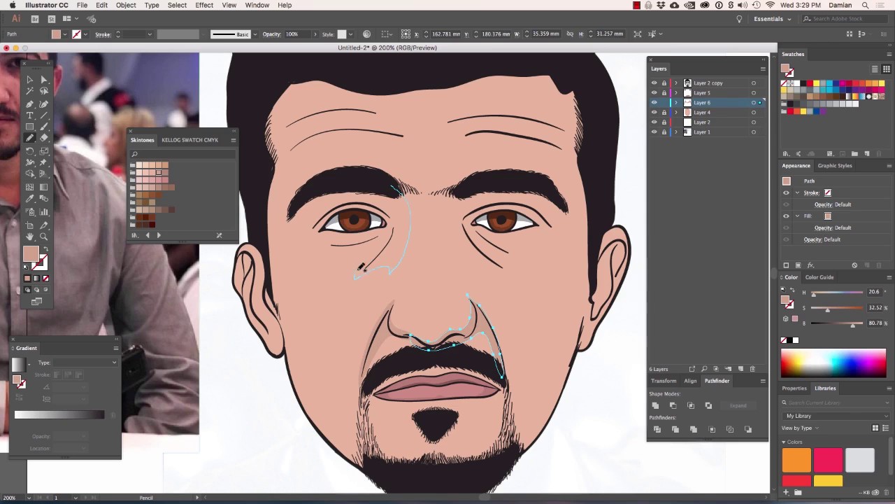
drag(374, 222, 351, 180)
drag(475, 181, 503, 266)
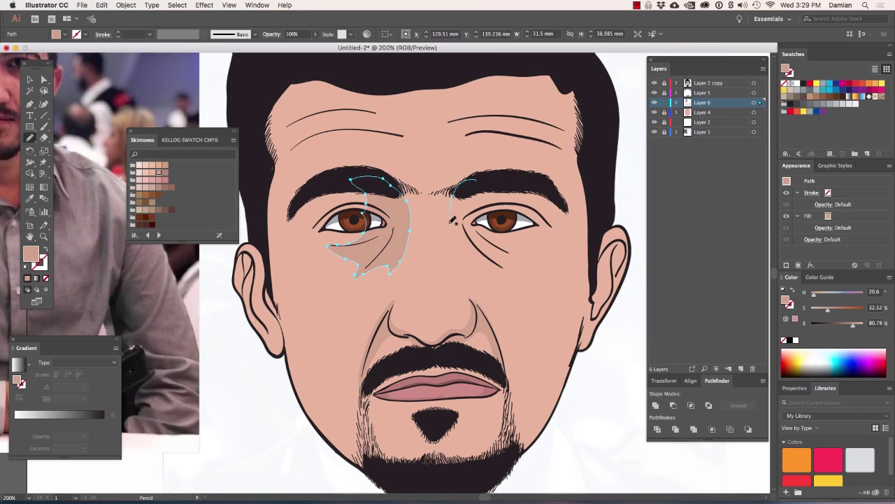
drag(495, 179, 480, 172)
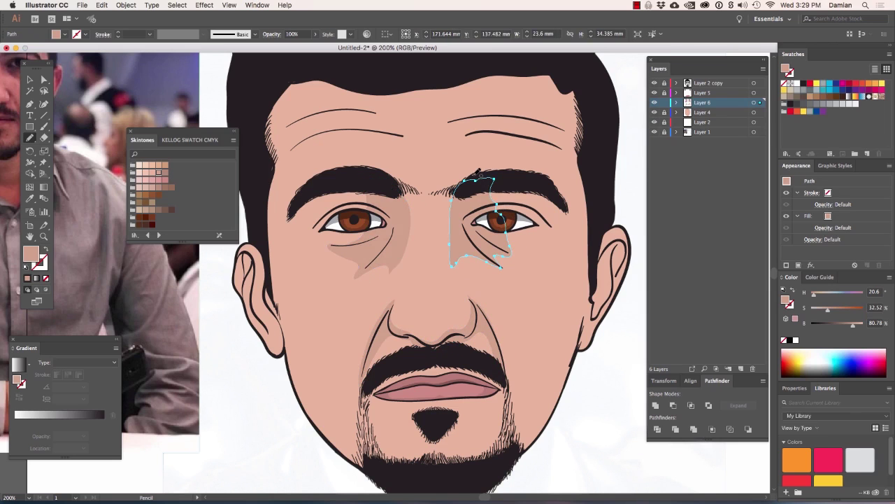
drag(515, 203, 517, 205)
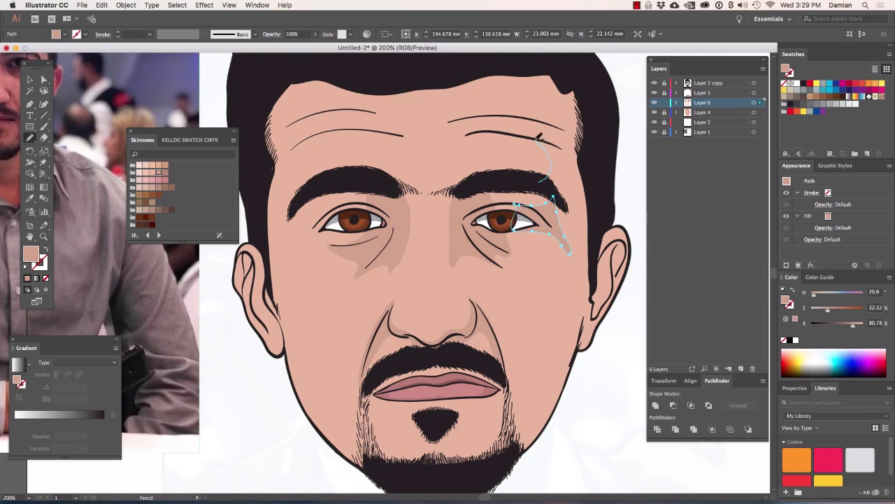
drag(518, 87, 561, 156)
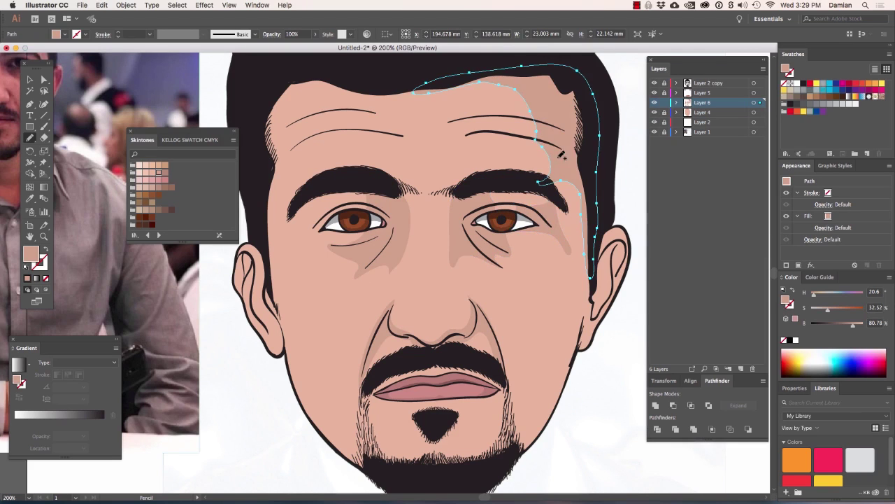
drag(323, 127, 292, 272)
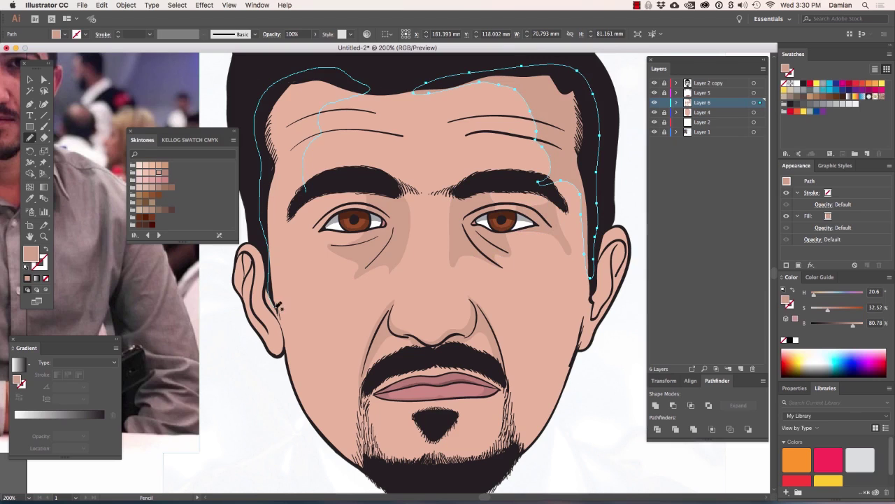
drag(332, 210, 329, 210)
- Shade both jaws down to the chin, the goatee area and both ears
drag(590, 305, 518, 413)
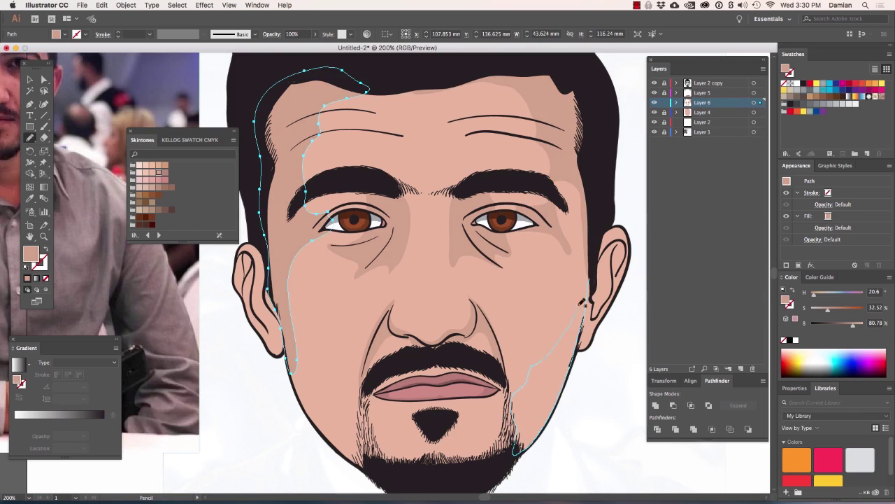
drag(534, 362, 587, 281)
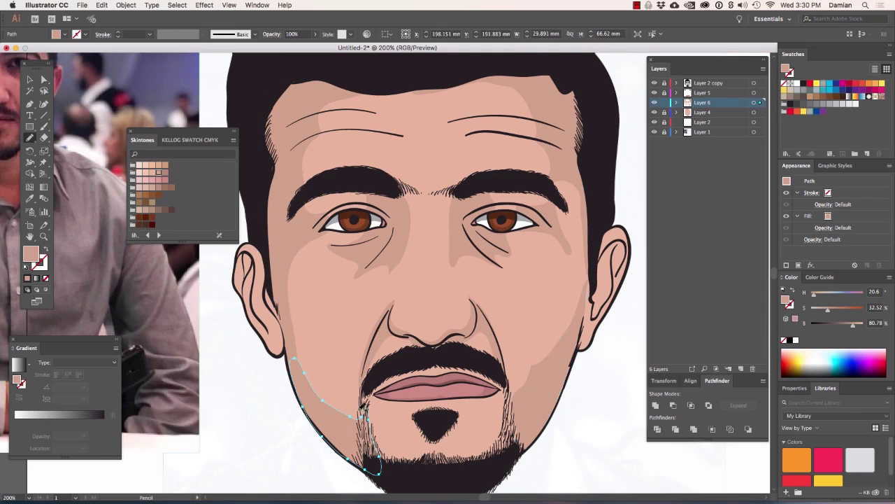
mouse_move(301, 358)
mouse_down()
mouse_move(364, 415)
mouse_move(434, 435)
mouse_up()
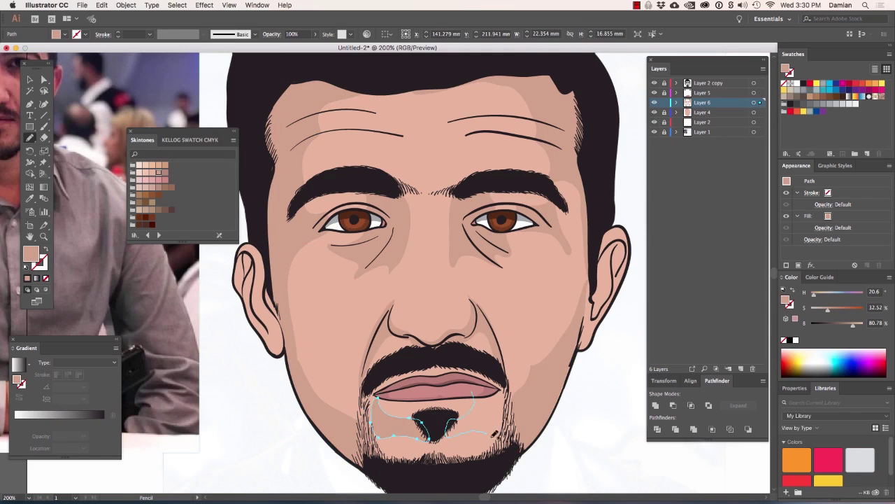
drag(369, 395, 374, 393)
drag(579, 347, 594, 322)
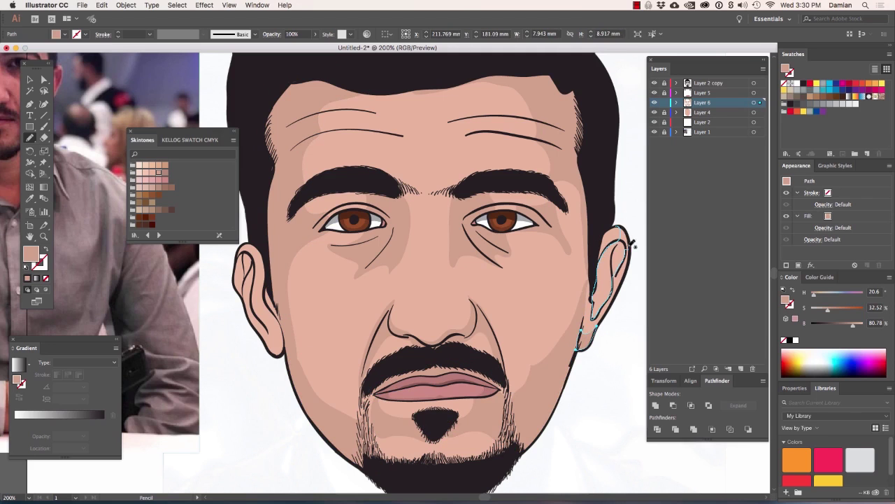
drag(633, 246, 618, 228)
mouse_move(265, 341)
mouse_down()
mouse_move(282, 318)
mouse_move(256, 238)
mouse_up()
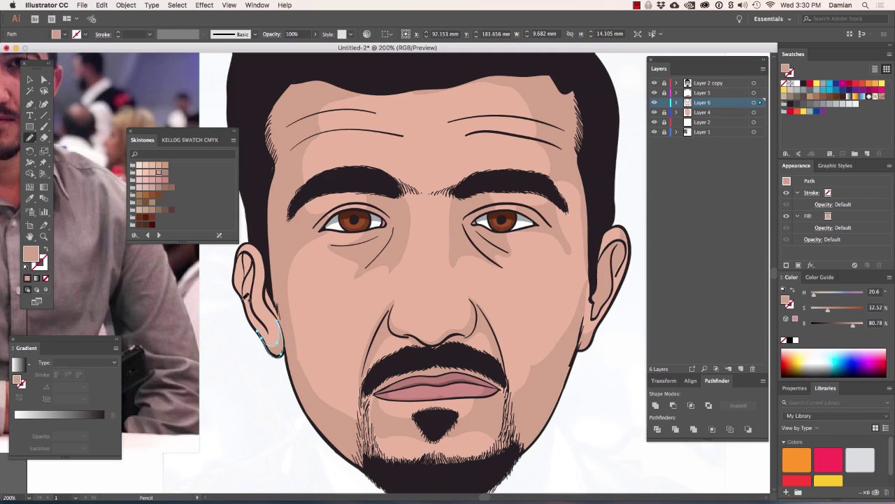
- Add a new target layer for highlights and choose a lighter skin tone
click(741, 369)
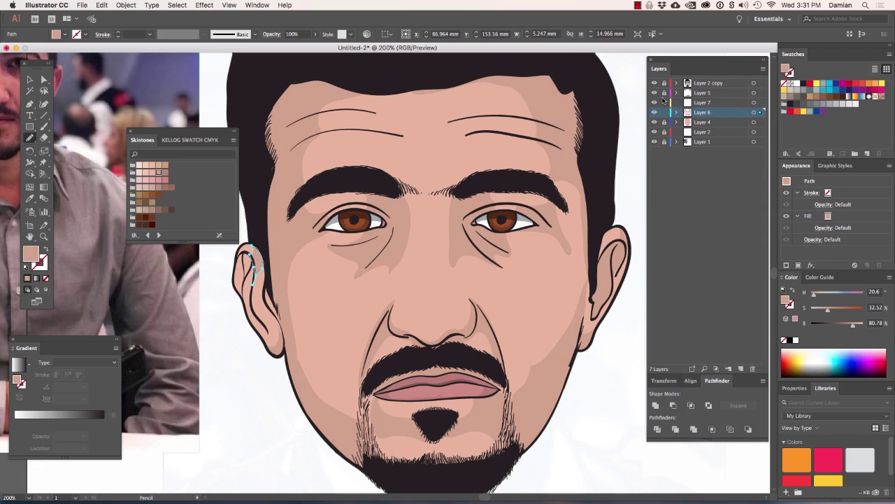
click(699, 102)
key(super+1)
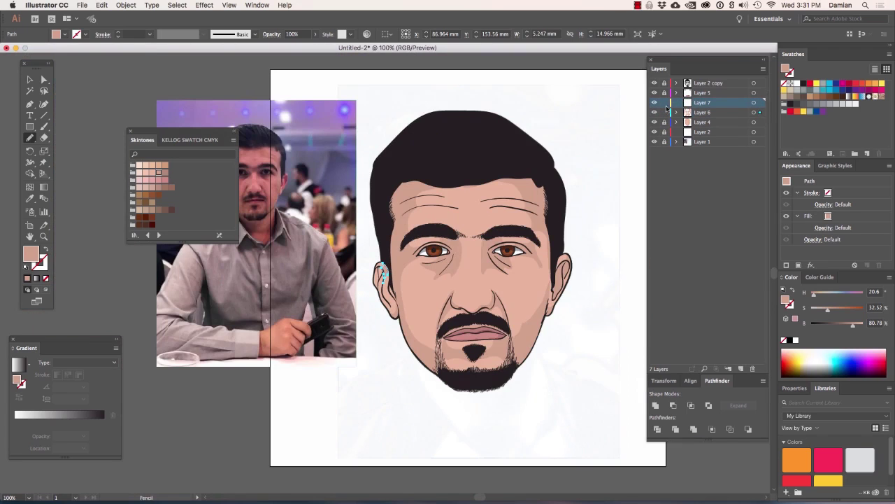
key(super+shift+a)
click(165, 174)
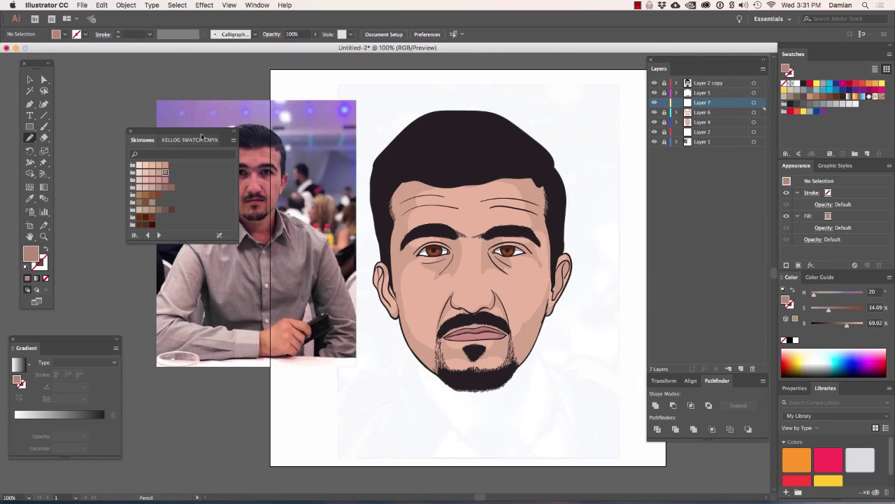
drag(212, 130, 140, 195)
- Draw light highlights near the hair, eye corners, forehead, ears and nose base
key(super+equal)
key(super+equal)
key(super+equal)
drag(522, 261, 574, 319)
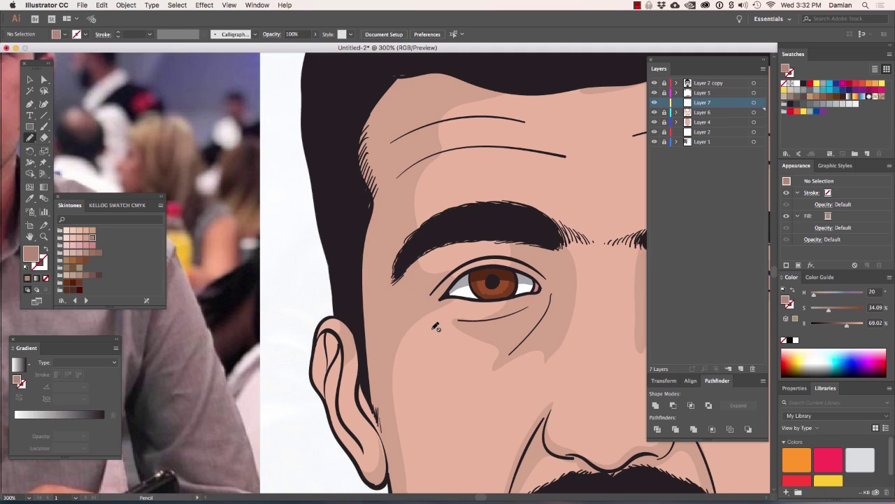
drag(354, 143, 367, 155)
drag(443, 278, 456, 298)
mouse_move(552, 293)
mouse_down()
mouse_move(510, 323)
mouse_move(535, 265)
mouse_move(553, 315)
mouse_move(551, 299)
mouse_up()
drag(365, 190, 364, 238)
key(super+minus)
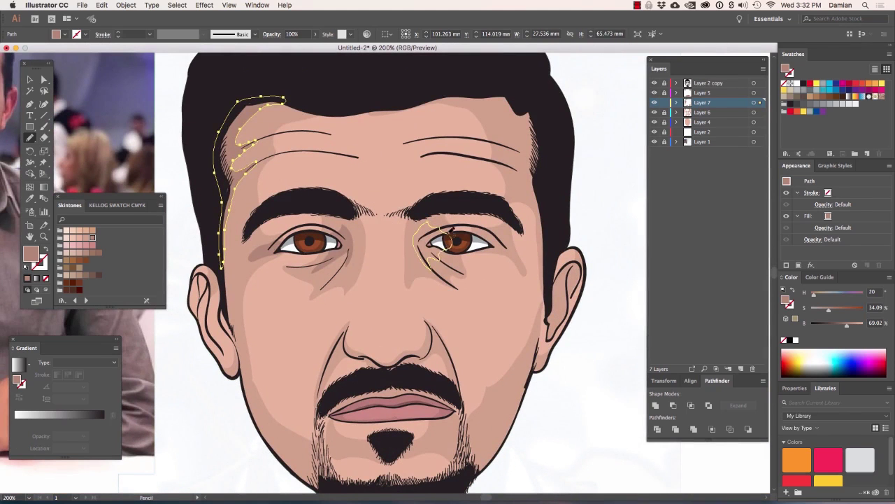
super+click(493, 242)
mouse_move(465, 91)
mouse_down()
mouse_move(476, 82)
mouse_move(459, 89)
mouse_up()
mouse_move(567, 266)
mouse_down()
mouse_move(574, 261)
mouse_move(578, 276)
mouse_up()
drag(202, 301, 223, 353)
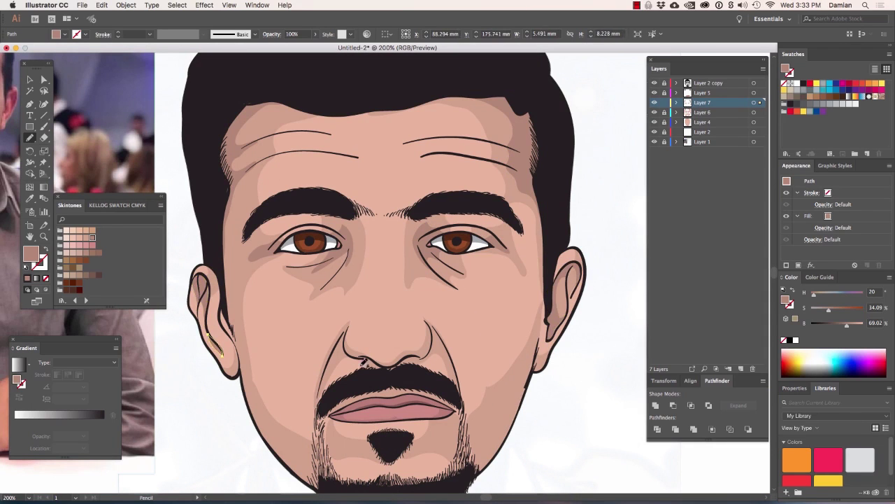
drag(346, 344, 379, 359)
- Shade both nose folds, both chin sides and both jawlines, then add a new layer
drag(429, 323, 453, 374)
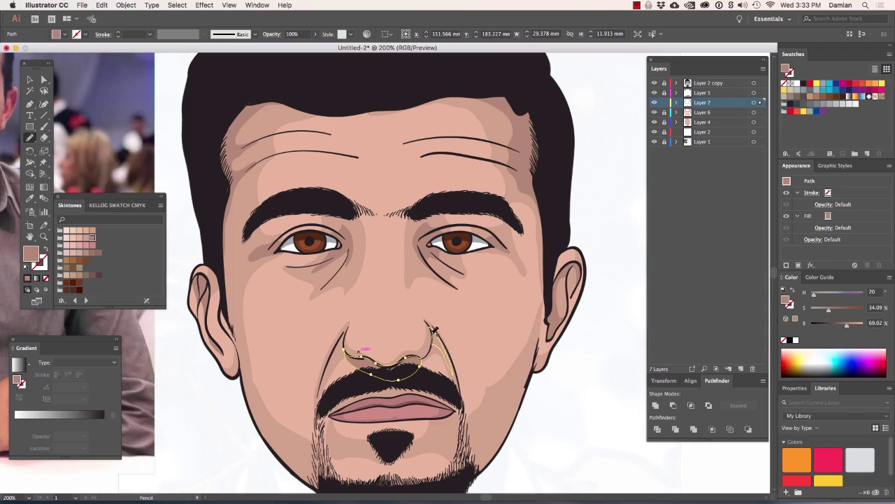
drag(338, 354, 326, 372)
drag(433, 419, 437, 436)
drag(332, 420, 346, 413)
drag(532, 369, 473, 476)
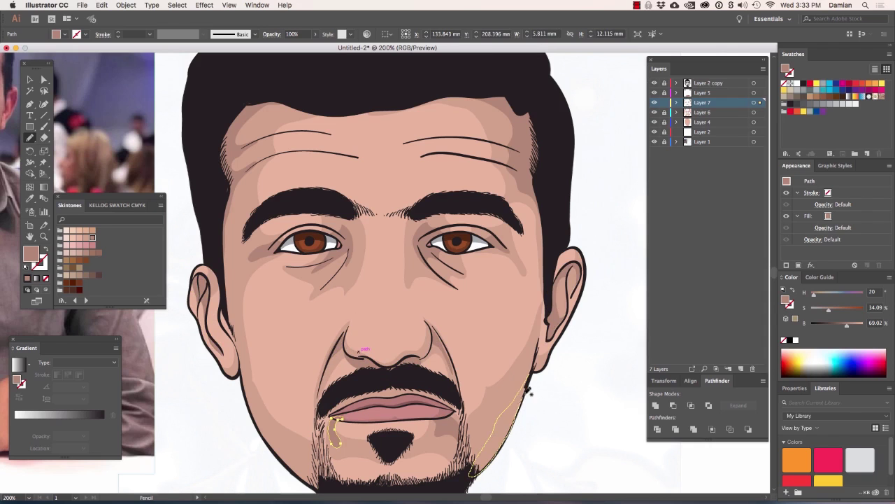
drag(257, 427, 319, 484)
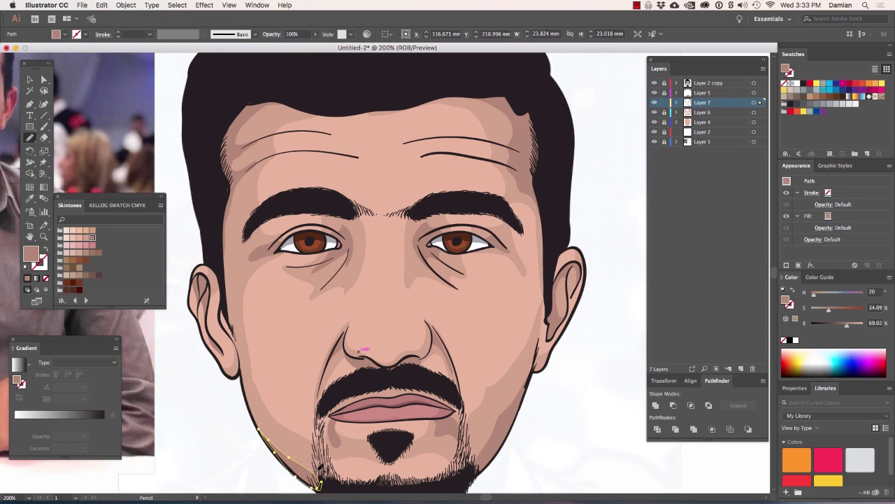
click(741, 369)
key(super+shift+a)
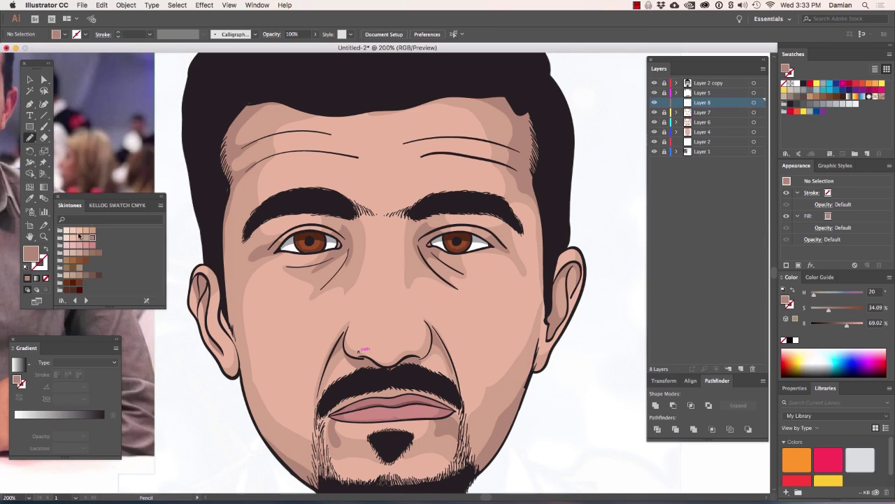
- Draw pale highlights on both sides of the nose, left cheek, forehead and left ear
click(74, 238)
mouse_move(373, 305)
mouse_down()
mouse_move(406, 335)
mouse_move(406, 302)
mouse_up()
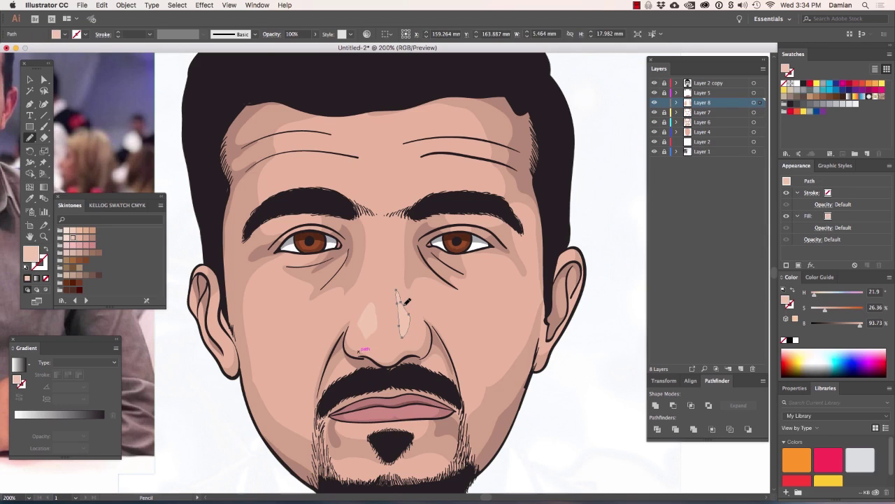
drag(505, 282, 502, 284)
mouse_move(266, 284)
mouse_down()
mouse_move(259, 334)
mouse_move(271, 275)
mouse_up()
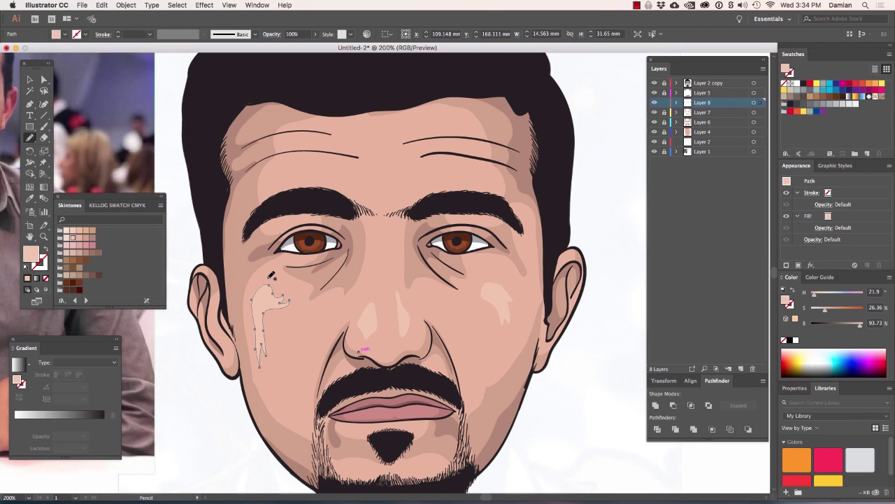
mouse_move(296, 157)
mouse_down()
mouse_move(348, 185)
mouse_move(294, 161)
mouse_move(323, 145)
mouse_up()
mouse_move(461, 163)
mouse_down()
mouse_move(435, 187)
mouse_move(472, 175)
mouse_move(441, 144)
mouse_up()
drag(411, 117, 439, 124)
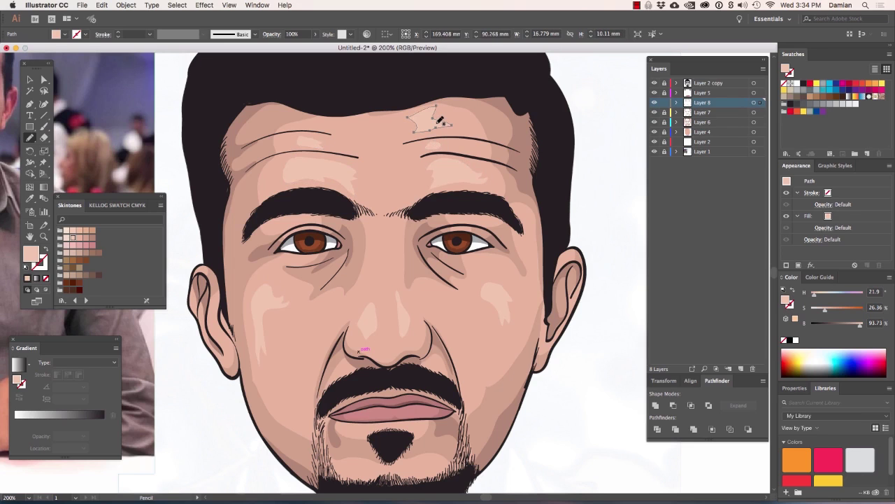
mouse_move(222, 279)
mouse_down()
mouse_move(214, 308)
mouse_move(197, 306)
mouse_move(201, 279)
mouse_up()
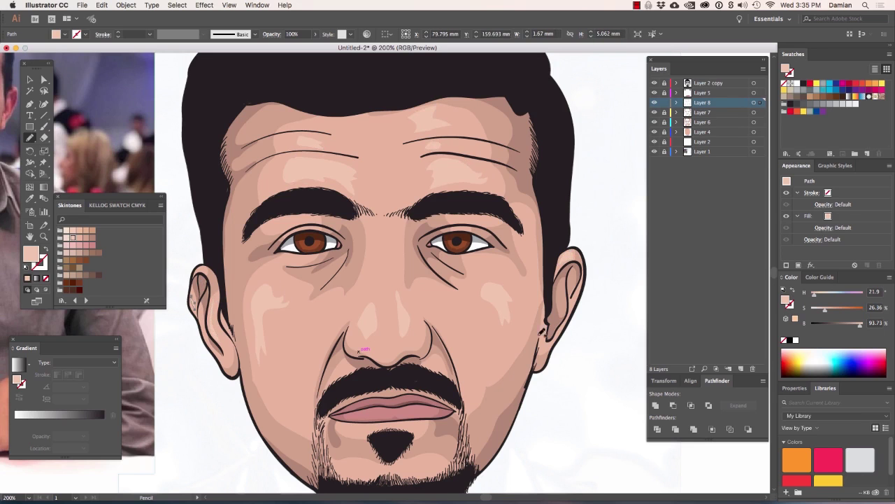
key(super+minus)
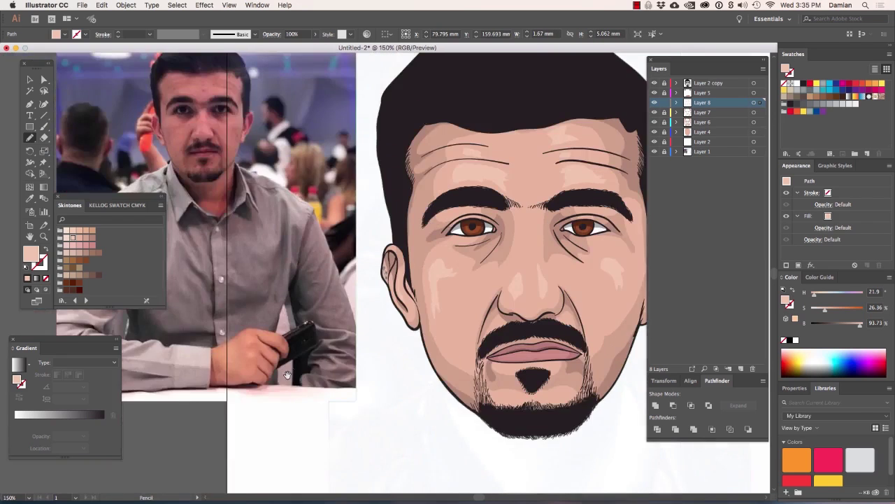
- Create Layer 9 at the top of the stack with a light grey fill
click(707, 82)
click(742, 369)
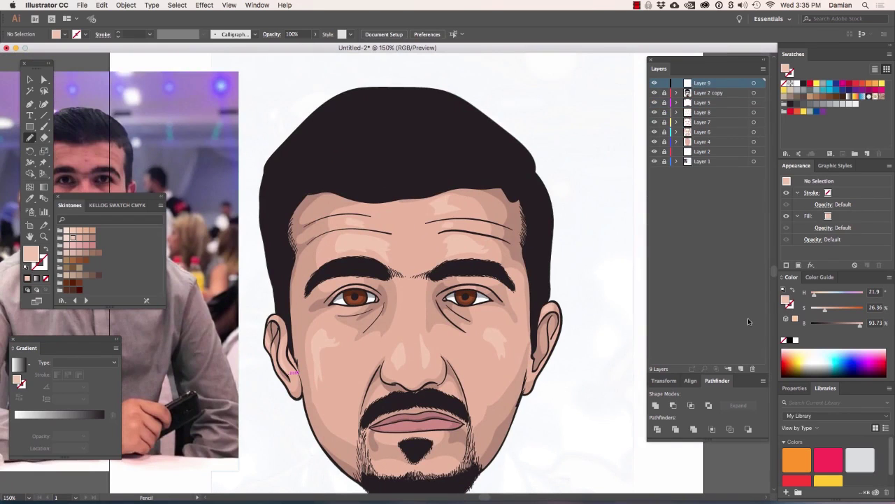
click(843, 104)
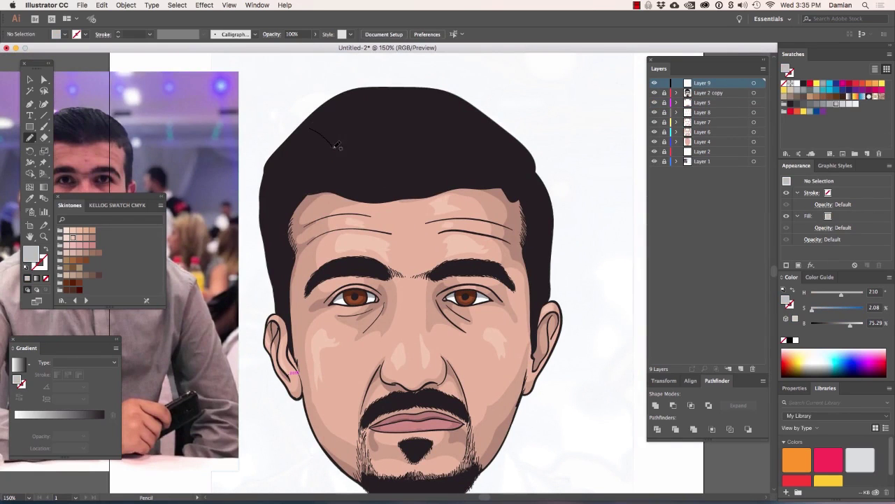
- Draw eight light grey shine strands across the hair, then add Layer 10
mouse_move(343, 148)
mouse_down()
mouse_move(328, 126)
mouse_move(375, 168)
mouse_up()
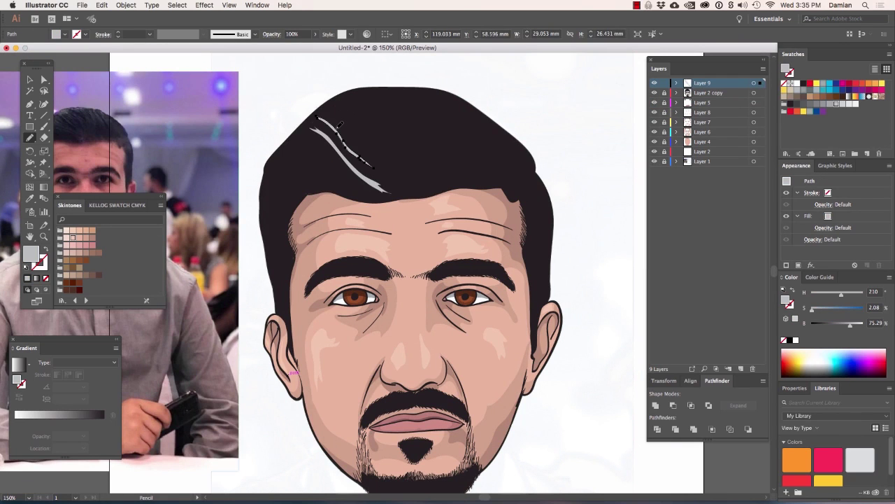
mouse_move(420, 107)
mouse_down()
mouse_move(403, 102)
mouse_move(424, 148)
mouse_up()
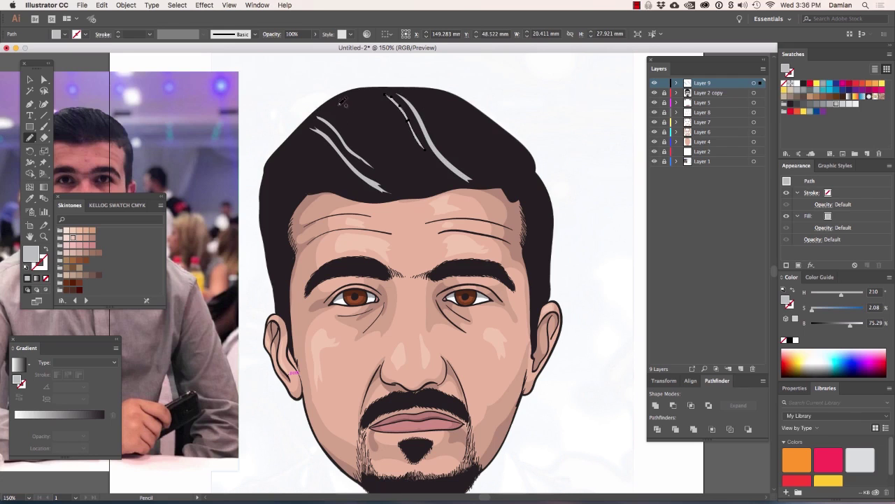
drag(335, 104, 425, 192)
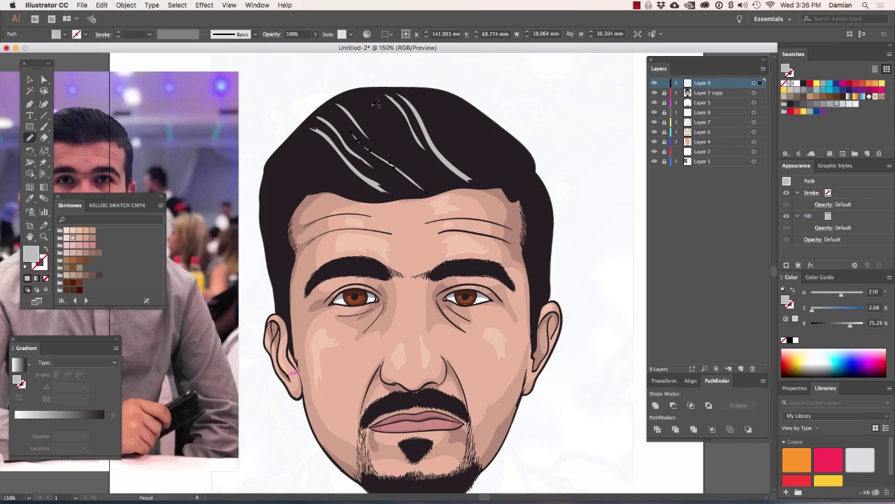
drag(392, 126, 357, 87)
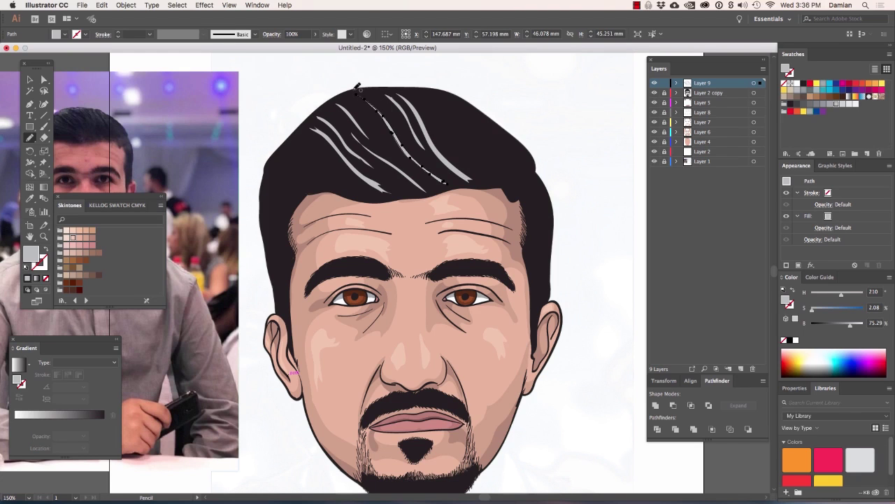
drag(298, 133, 343, 173)
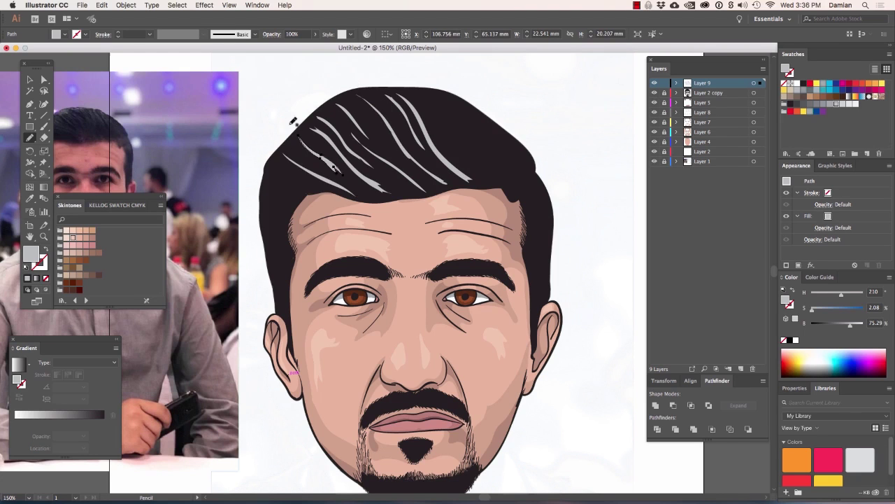
drag(459, 112, 493, 167)
drag(431, 105, 478, 170)
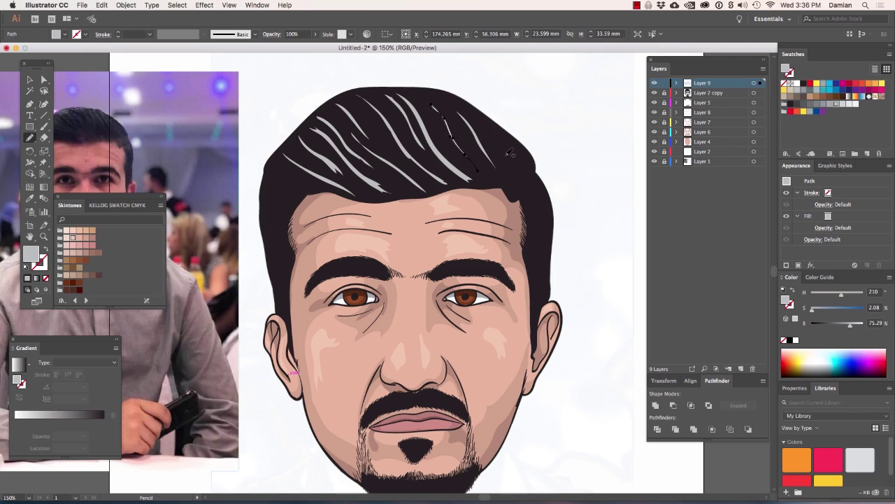
drag(494, 130, 517, 172)
click(741, 368)
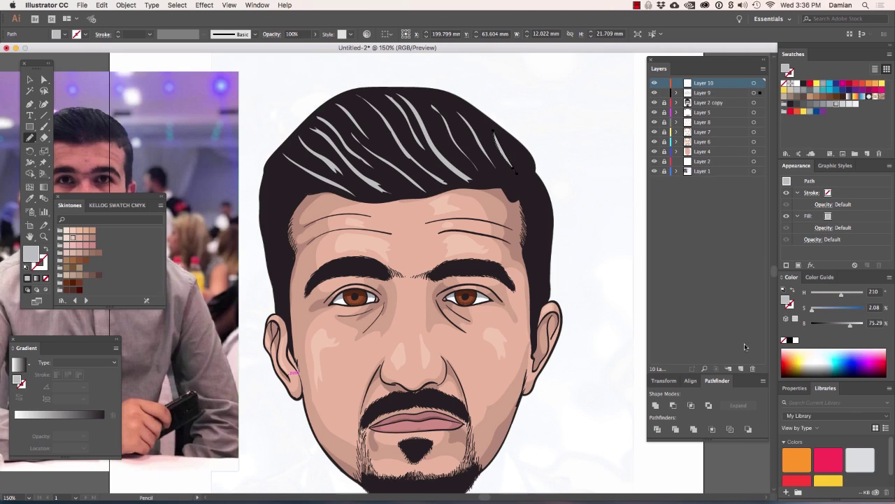
- Draw small white catchlights in the right and left irises
scroll(471, 282, up, 5)
scroll(390, 395, down, 5)
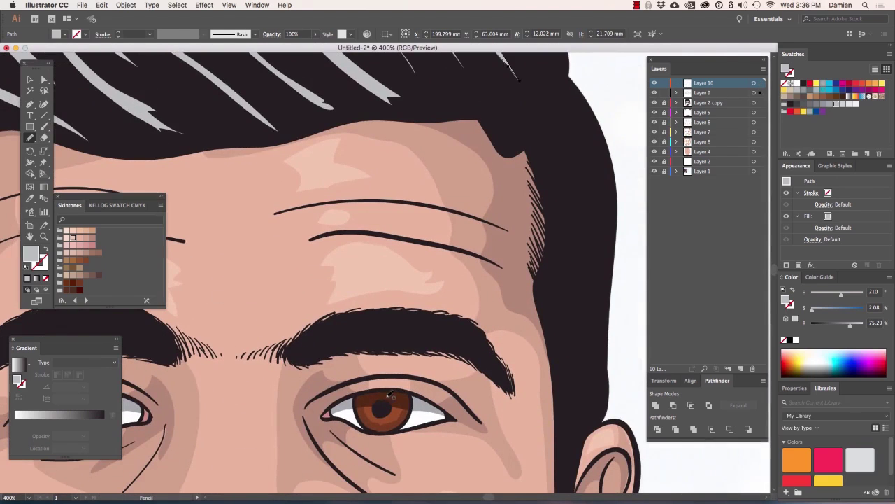
drag(383, 400, 371, 410)
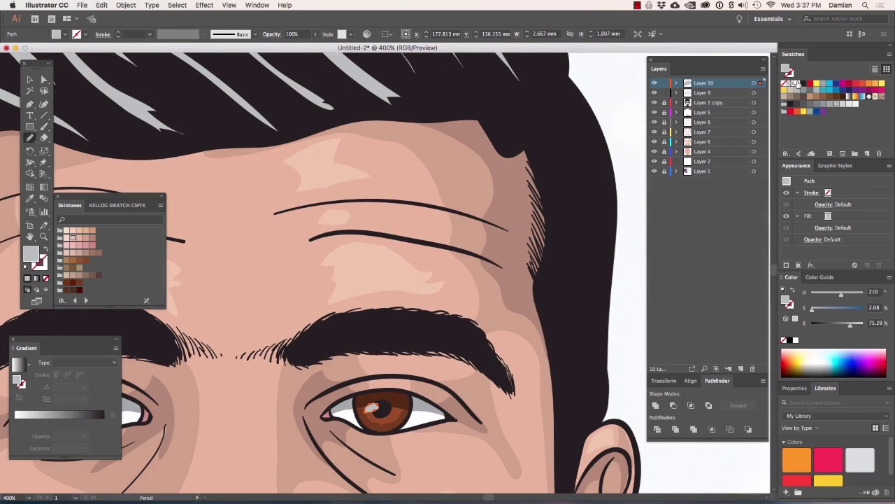
drag(329, 376, 491, 305)
drag(230, 342, 244, 328)
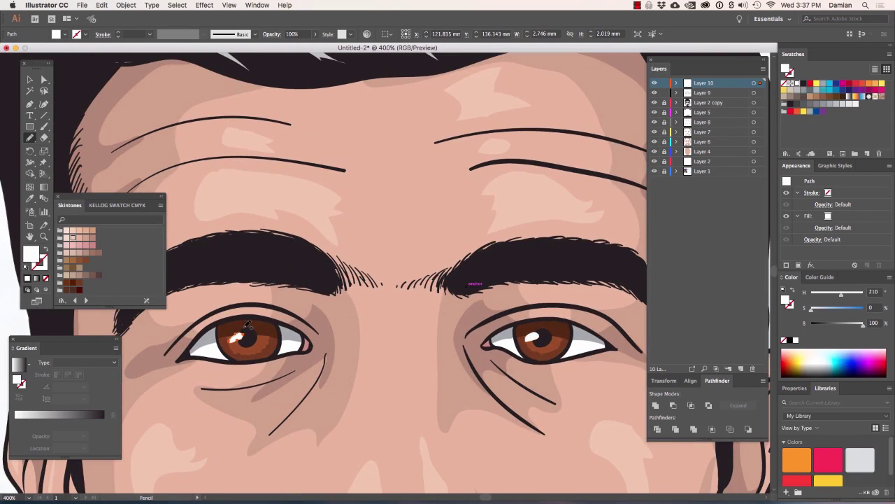
key(ctrl+minus)
key(ctrl+shift+a)
- Zoom out and select all the grey hair strands
key(ctrl+minus)
scroll(420, 280, up, 2)
key(v)
drag(216, 91, 567, 231)
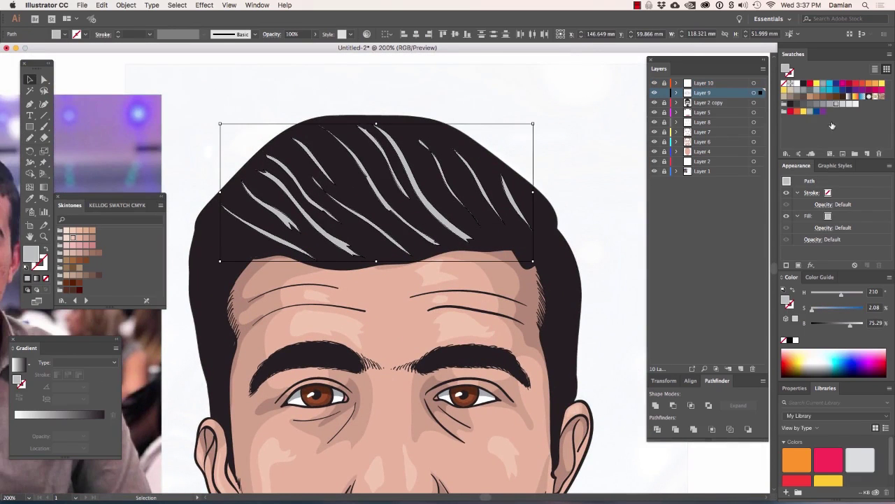
- Apply a linear gradient to the hair strands and angle it along the left strand
click(60, 414)
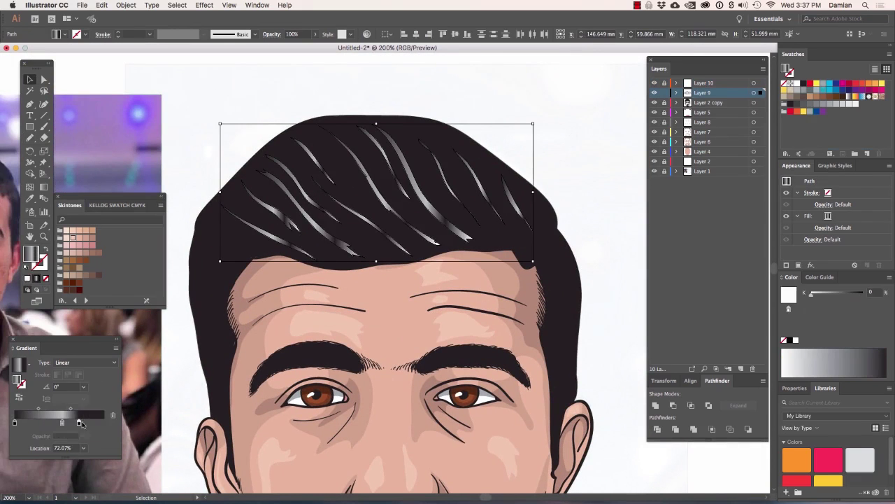
click(496, 136)
click(272, 228)
click(44, 188)
drag(249, 187, 303, 234)
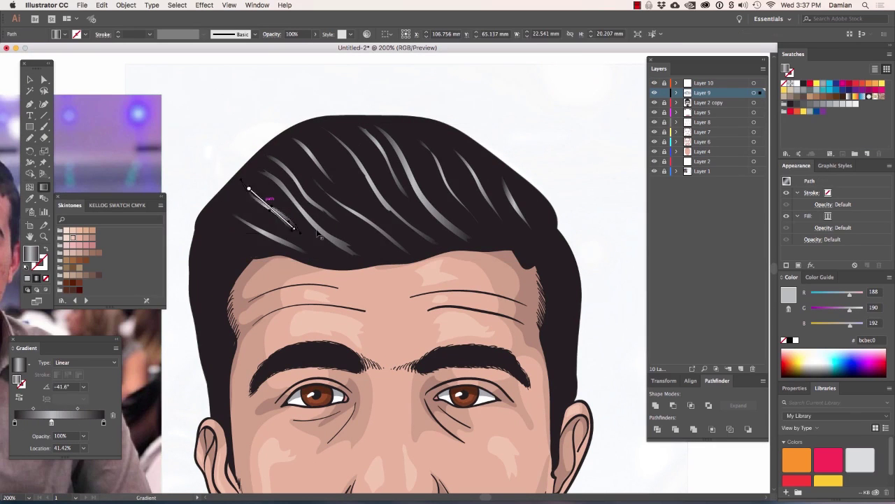
- Angle the gradient along the right-hand strand, then deselect and zoom out
key(v)
click(329, 180)
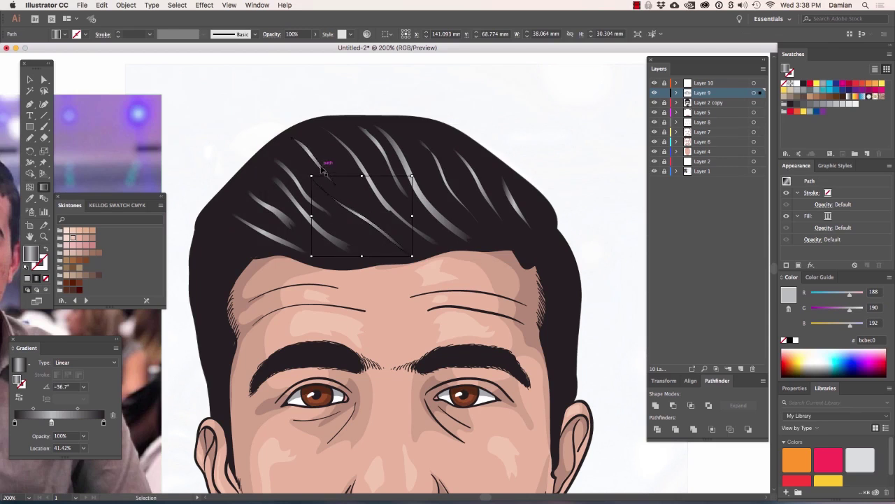
click(402, 151)
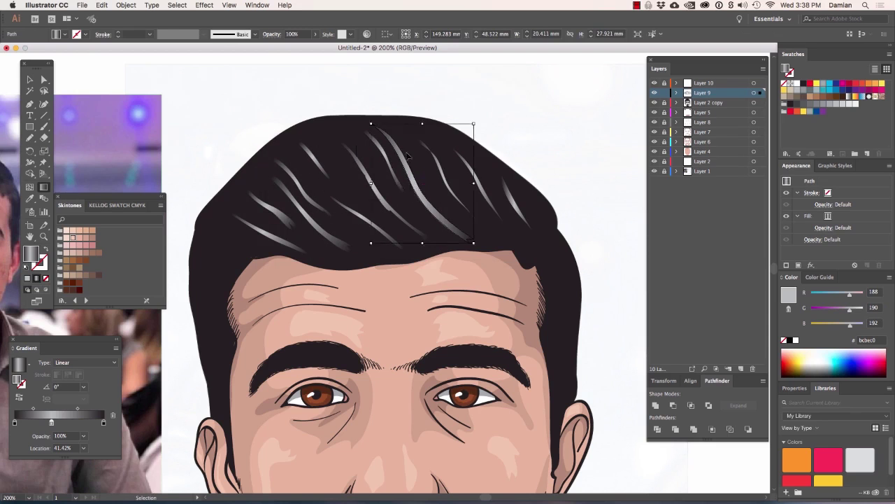
click(516, 201)
key(g)
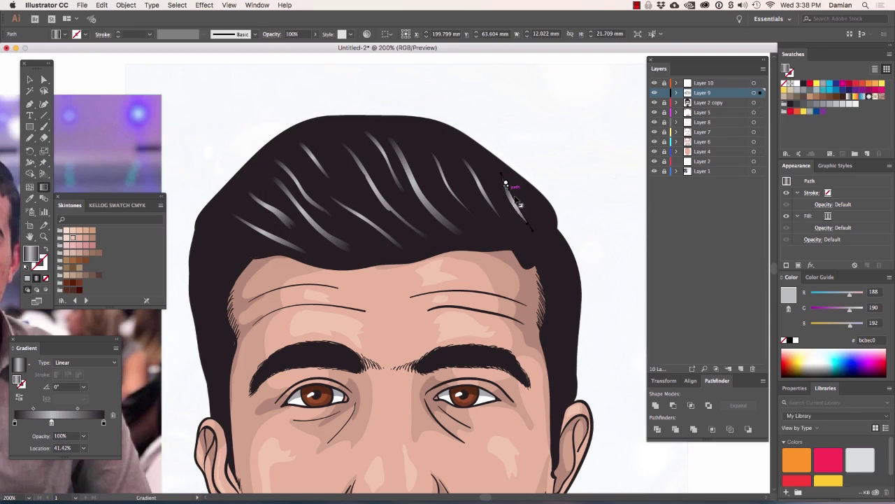
drag(518, 203, 532, 224)
key(ctrl+shift+a)
key(ctrl+minus)
key(ctrl+minus)
key(ctrl+minus)
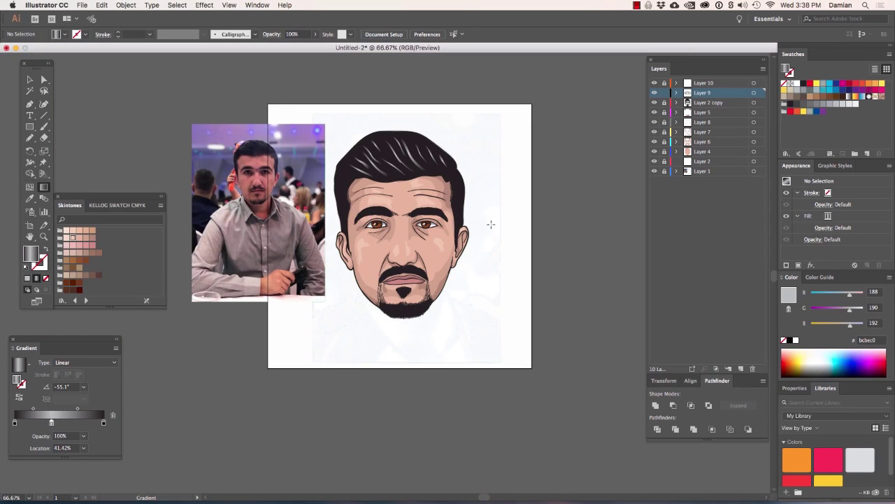
- Hide the Layer 1 reference photo, leaving only the cartoon portrait visible
click(655, 171)
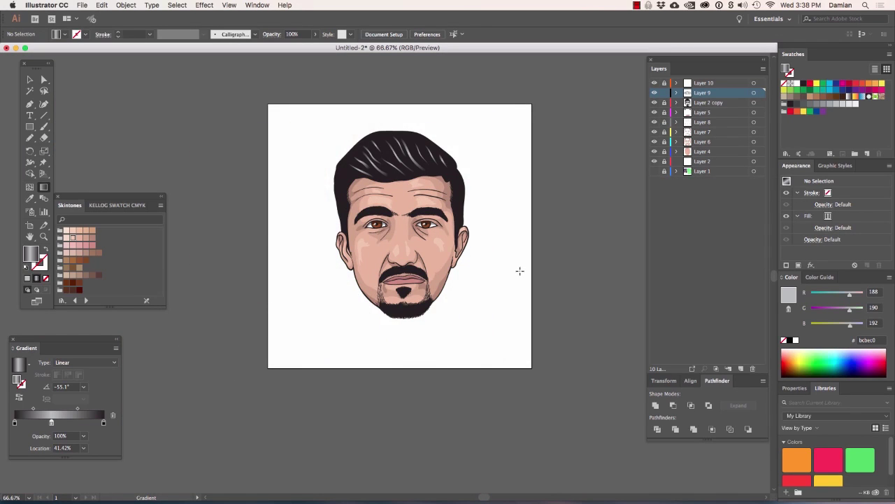